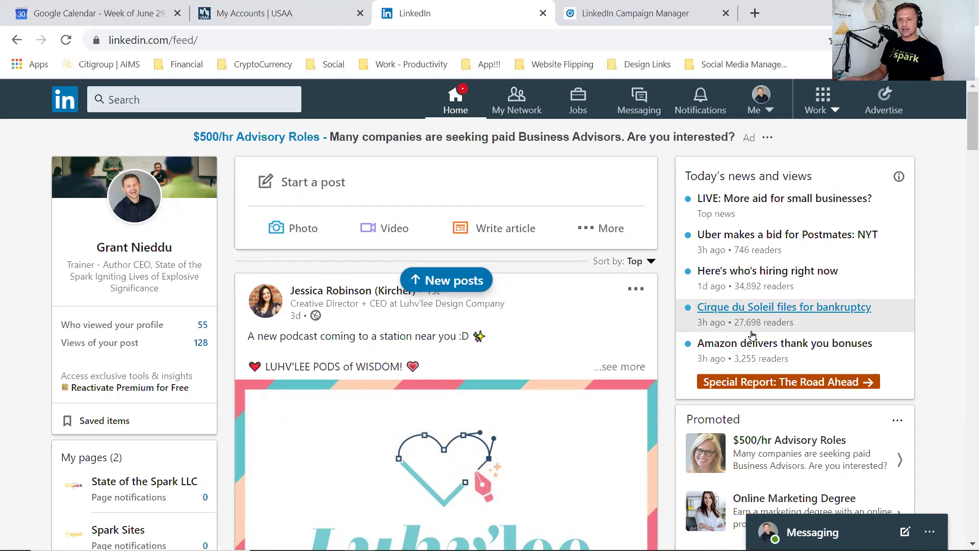
Close the USAA accounts and Google Calendar pages, keeping LinkedIn and Campaign Manager open.
left_click(360, 14)
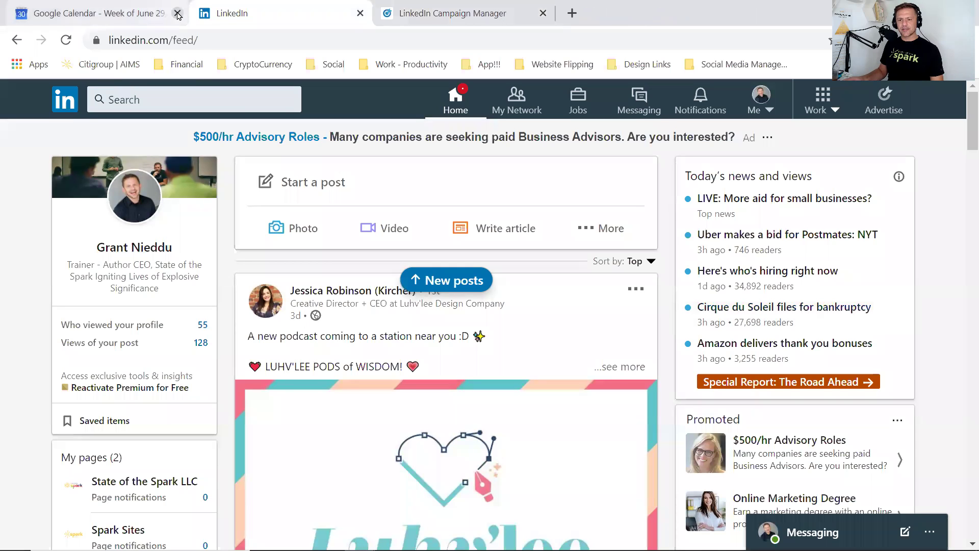
left_click(178, 14)
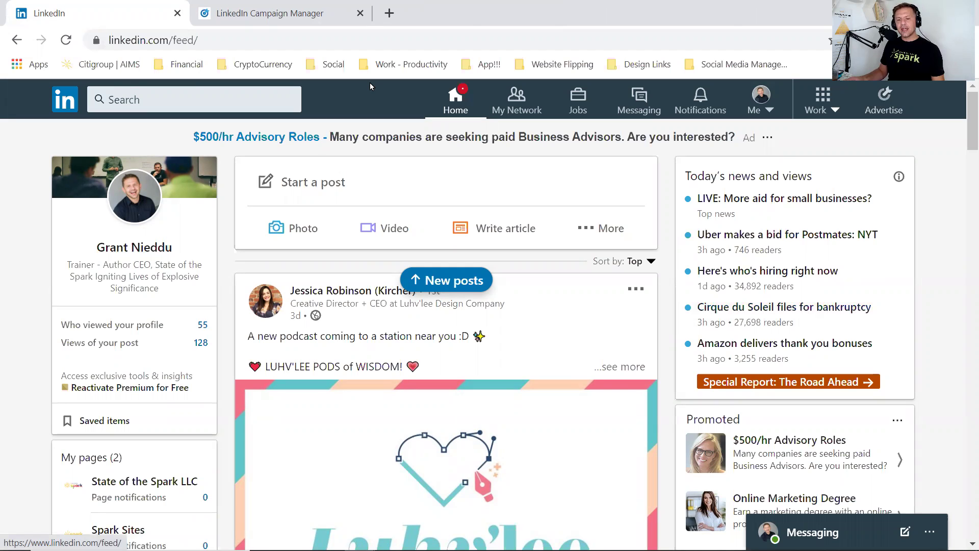
Open the advertising area from the LinkedIn home page and close the duplicate Campaign Manager page.
left_click(302, 4)
left_click_drag(170, 39, 313, 41)
left_click(142, 14)
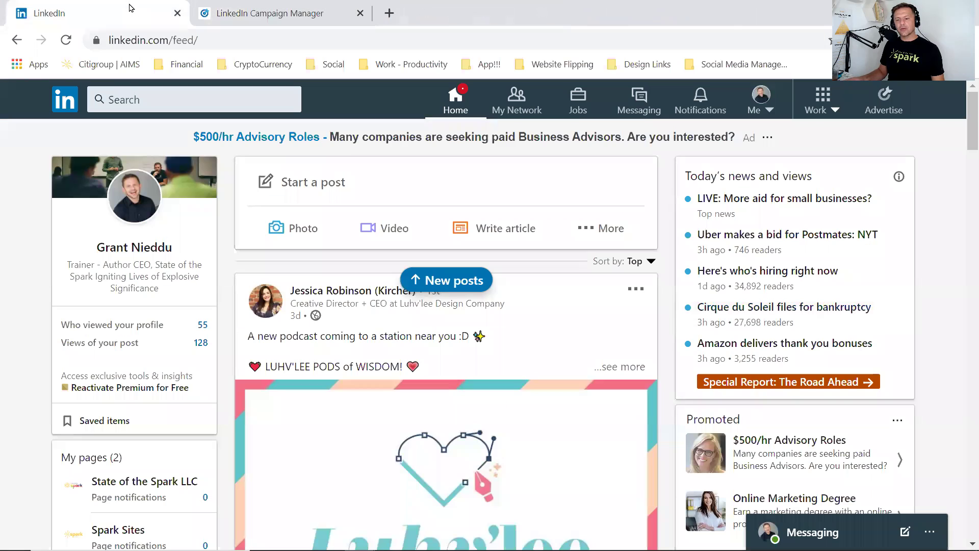
left_click(887, 100)
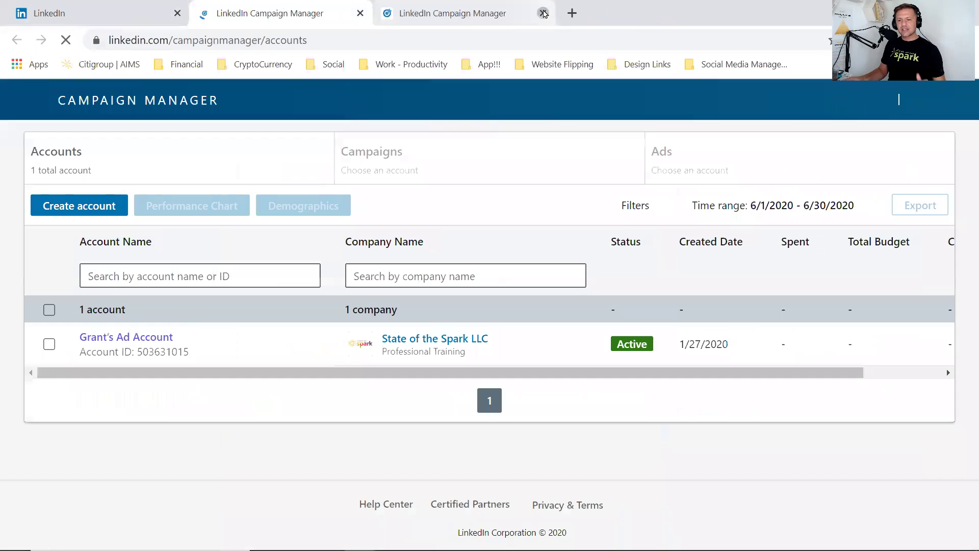
left_click(543, 13)
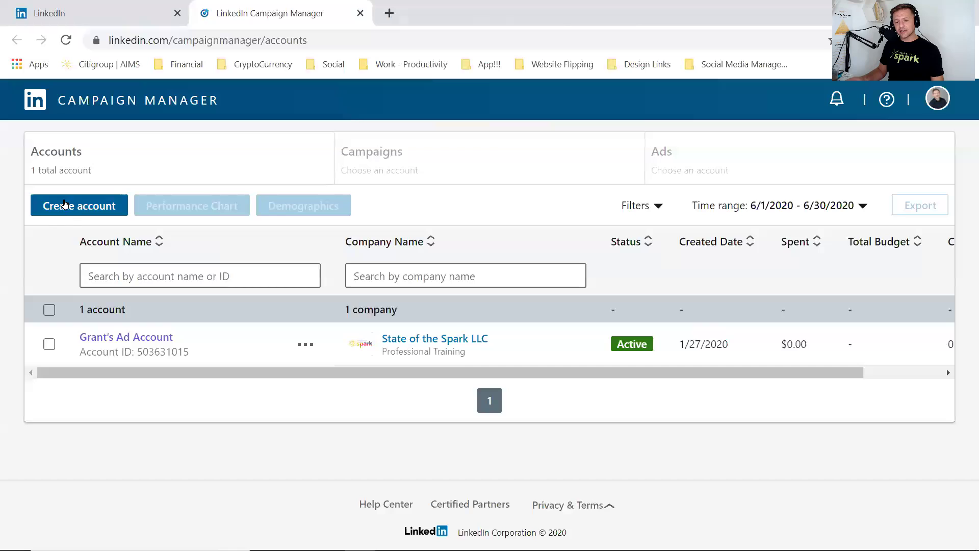
Open the State of the Spark LLC ad account and go to the campaigns in its Default Campaign Group.
left_click(134, 339)
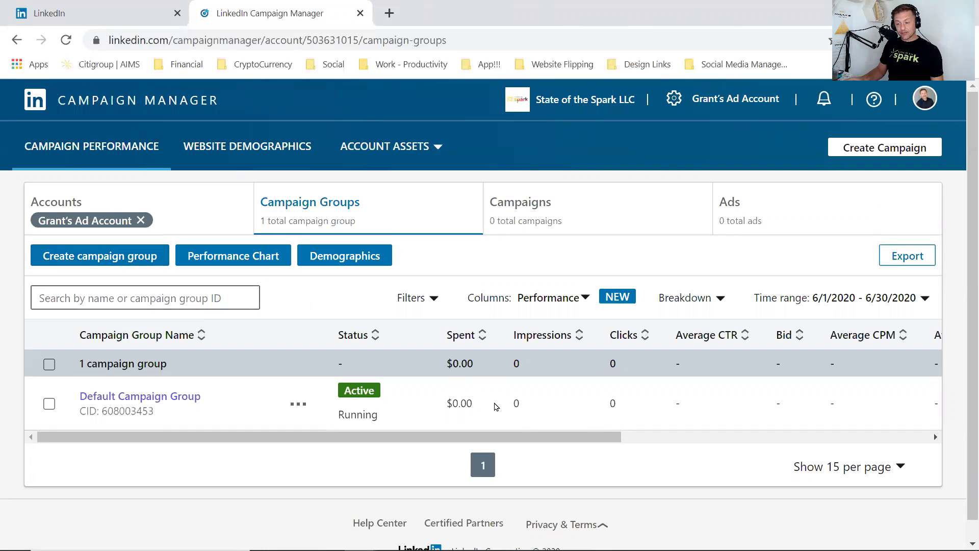
left_click_drag(477, 408, 445, 402)
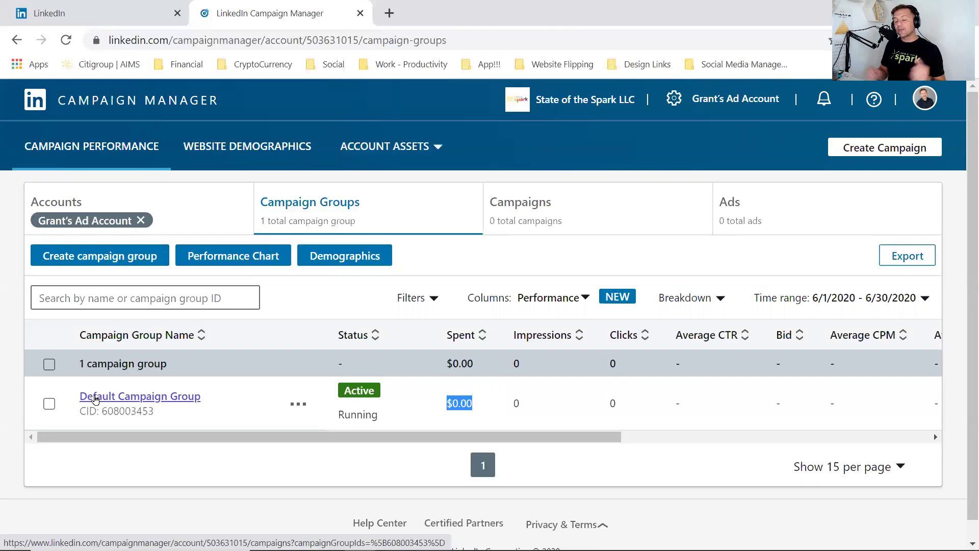
left_click(148, 398)
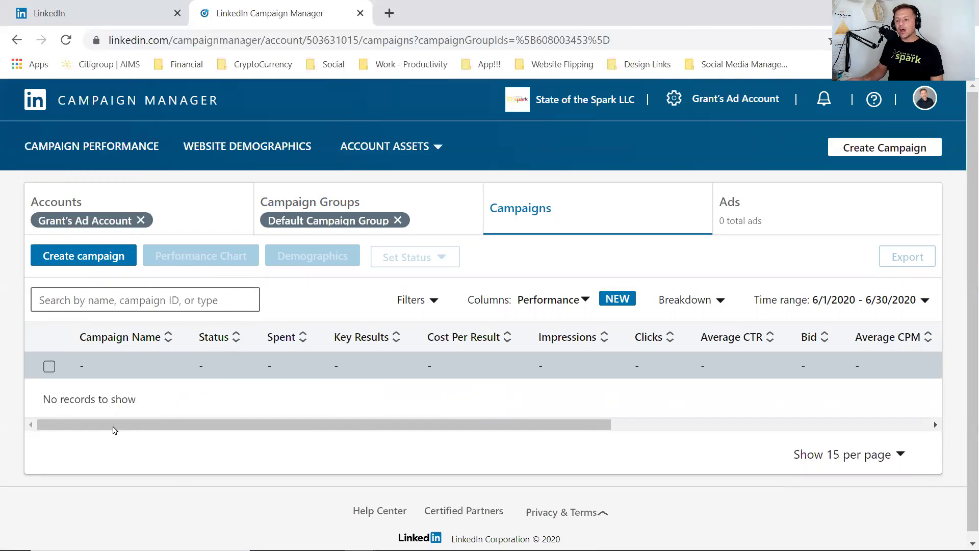
Create a new campaign in the Default Campaign Group with Brand awareness as its objective.
left_click(100, 263)
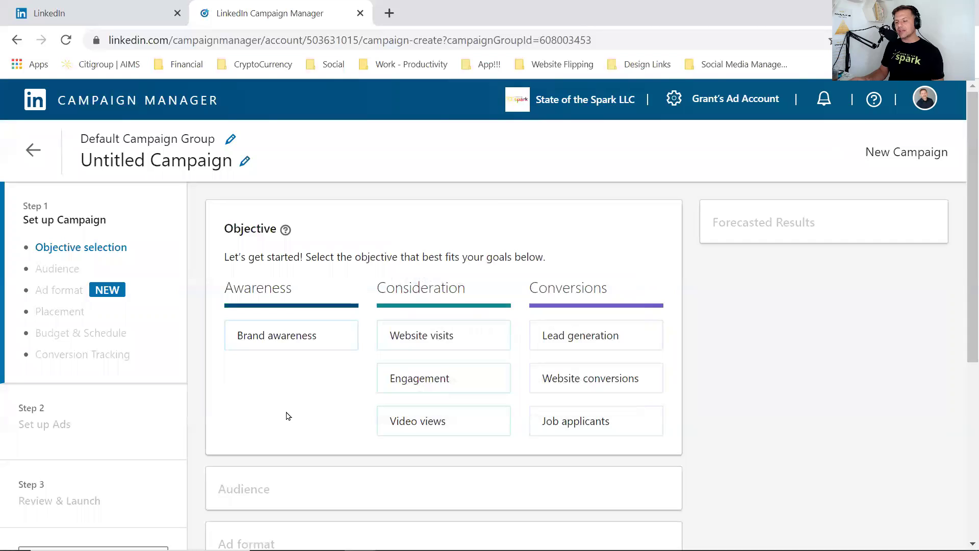
mouse_move(308, 345)
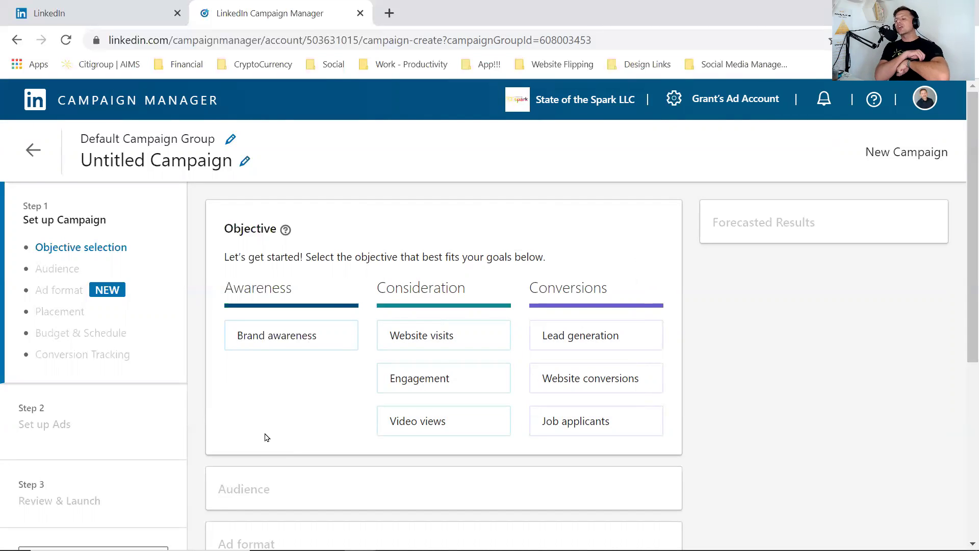
left_click(306, 331)
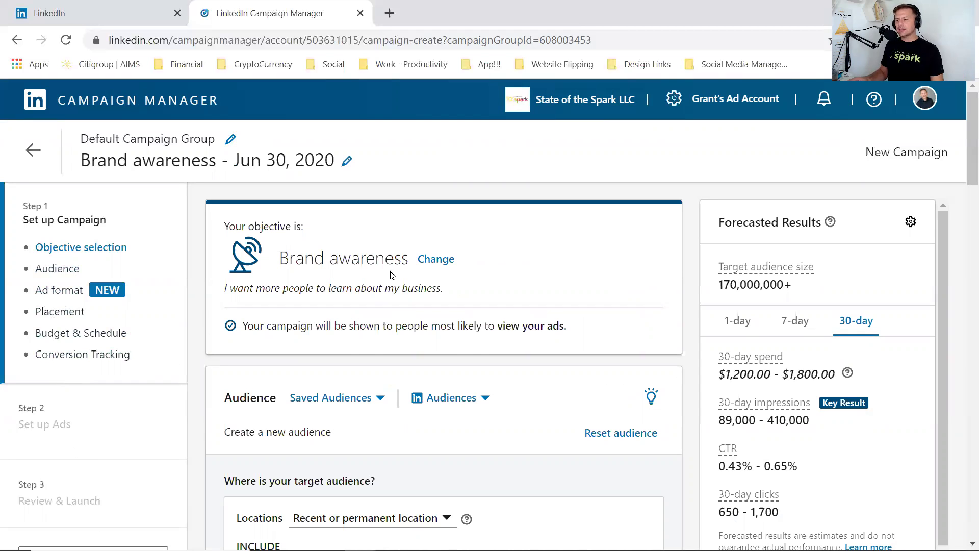
Review the campaign's objective, the new audience section and the included target locations.
scroll(537, 282, "down", 2)
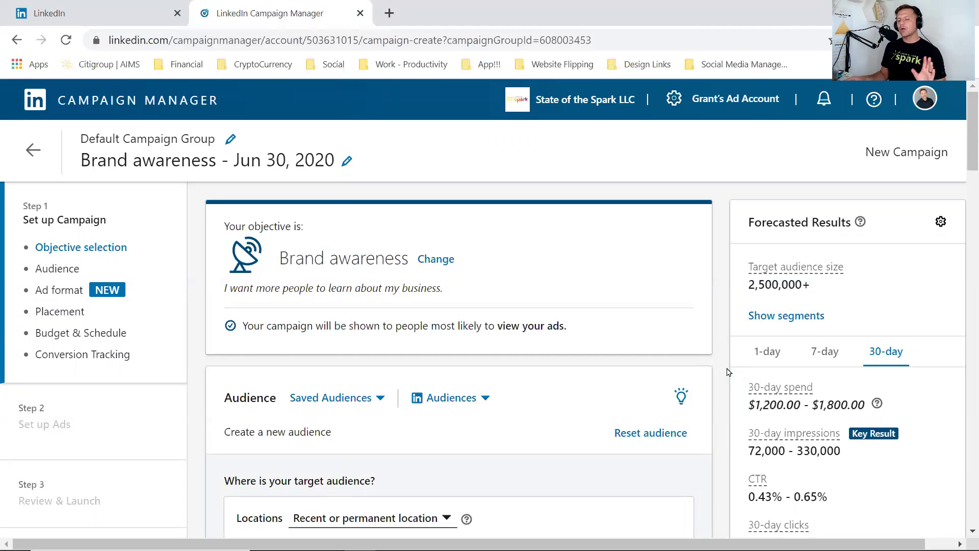
scroll(724, 369, "down", 2)
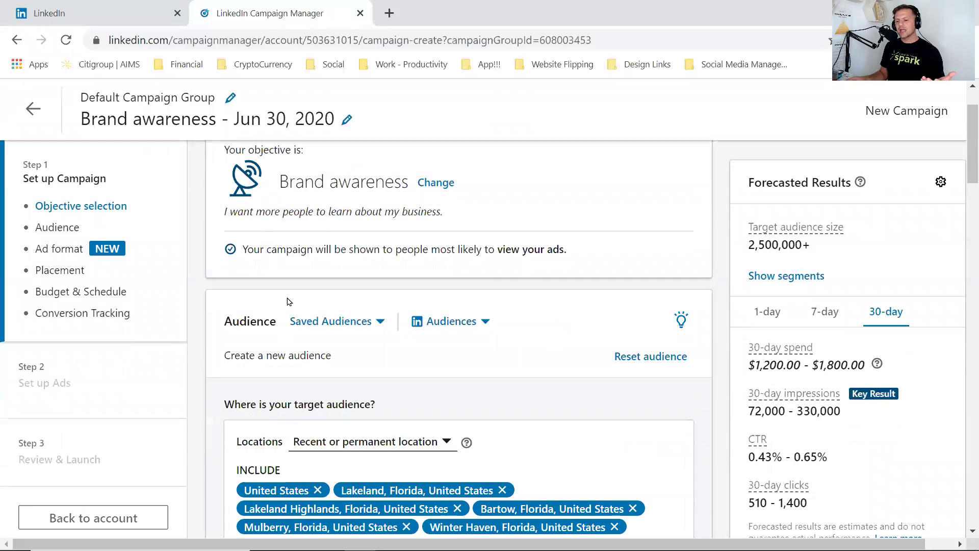
left_click_drag(335, 356, 224, 359)
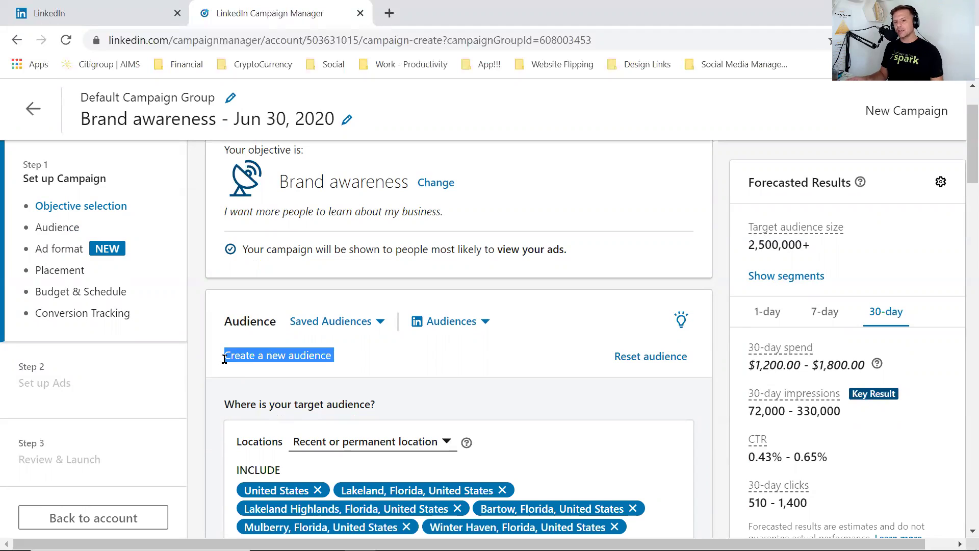
left_click(244, 357)
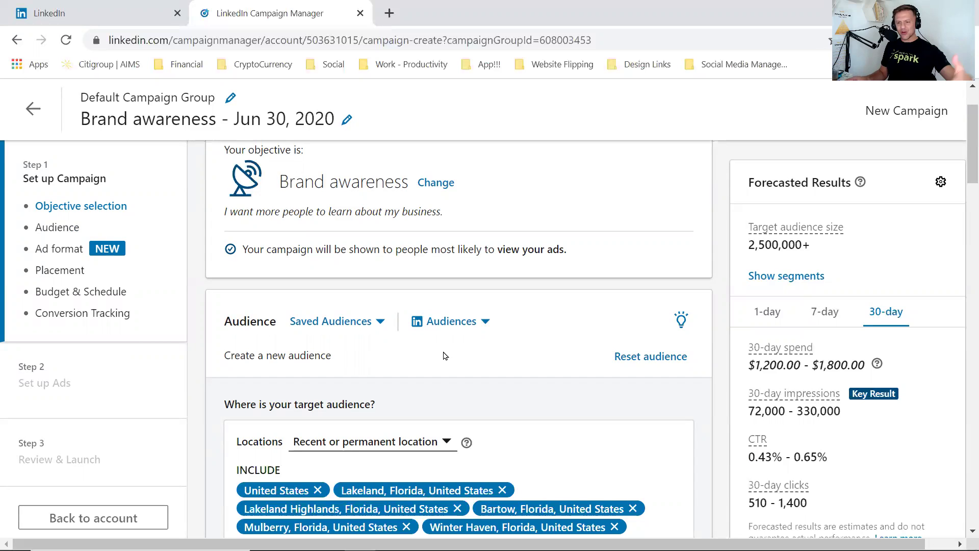
scroll(297, 337, "down", 2)
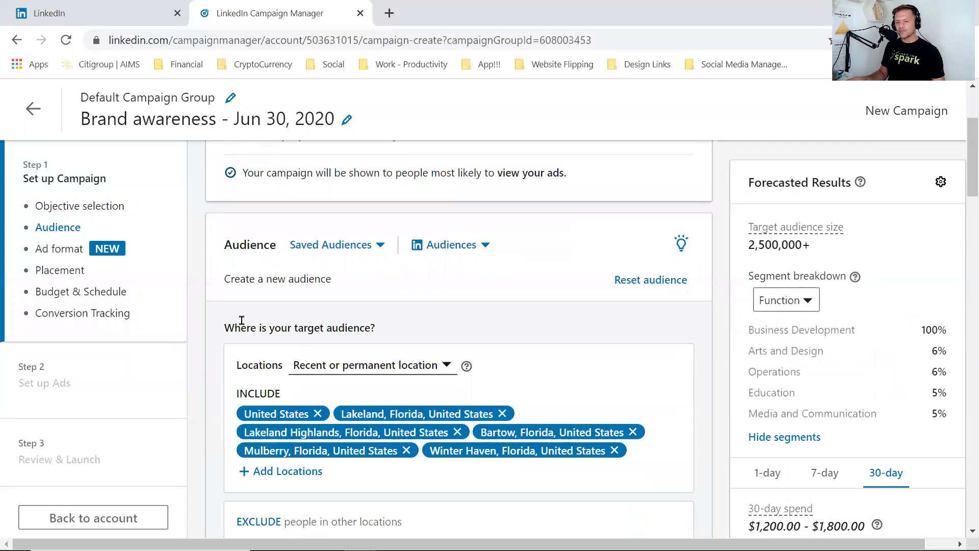
scroll(235, 321, "down", 1)
left_click_drag(224, 256, 395, 257)
left_click(396, 256)
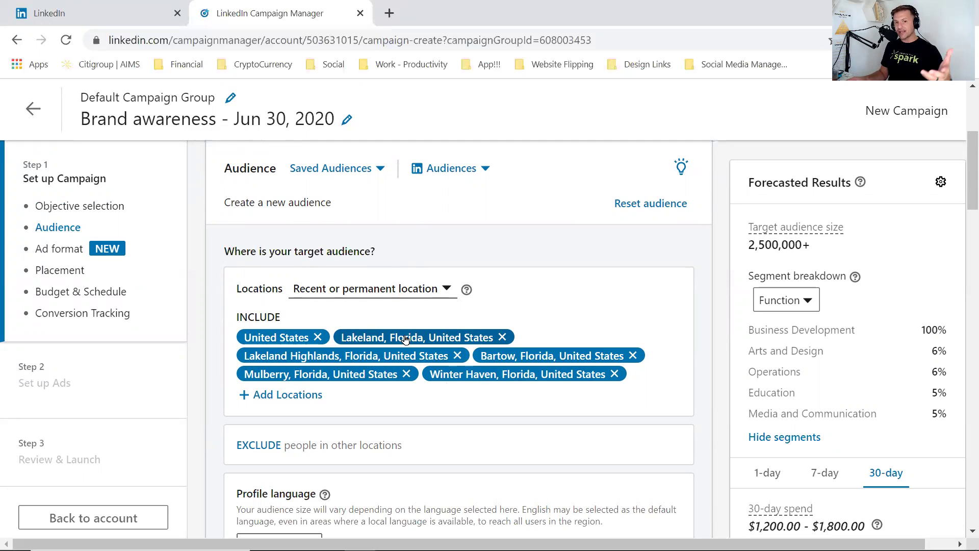
scroll(407, 334, "down", 1)
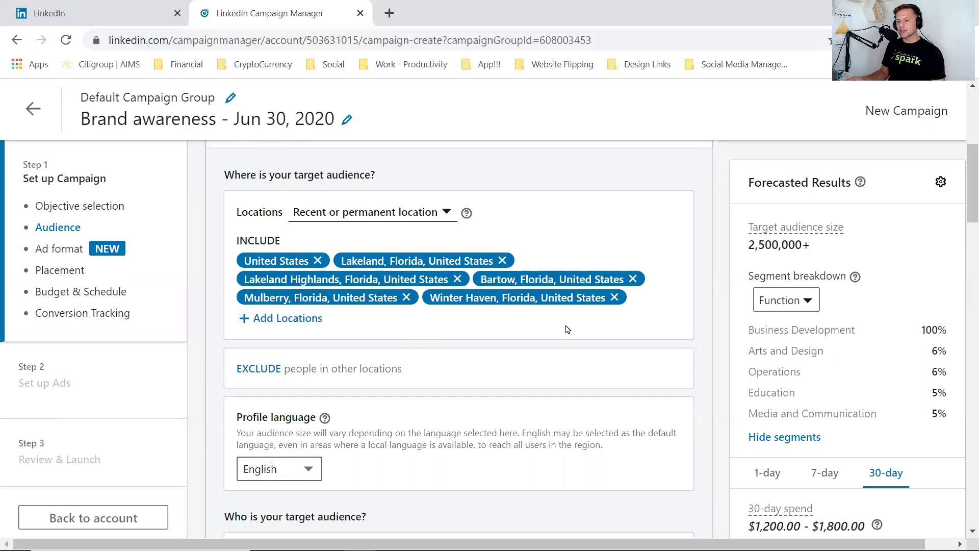
Examine the audience's location exclusion, profile language and job title settings.
scroll(564, 330, "down", 3)
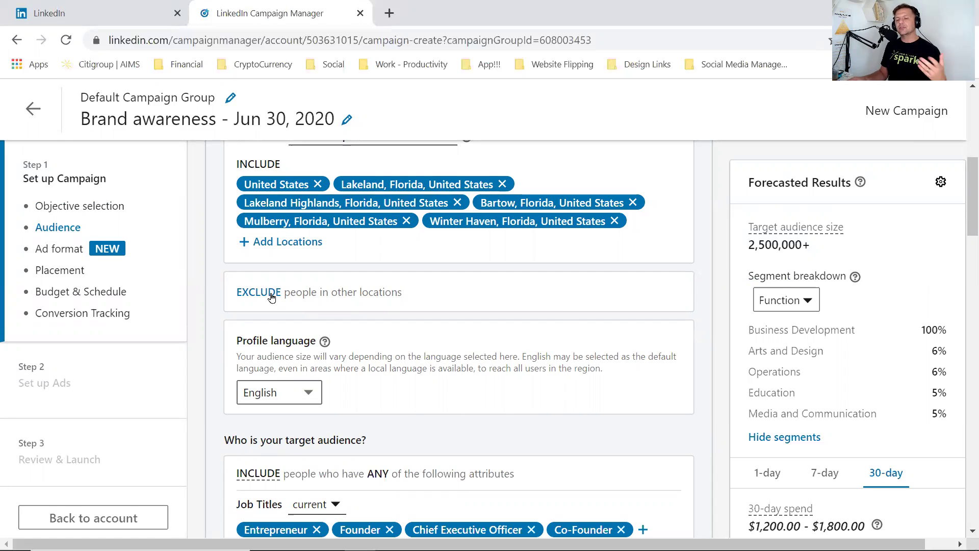
scroll(295, 293, "down", 3)
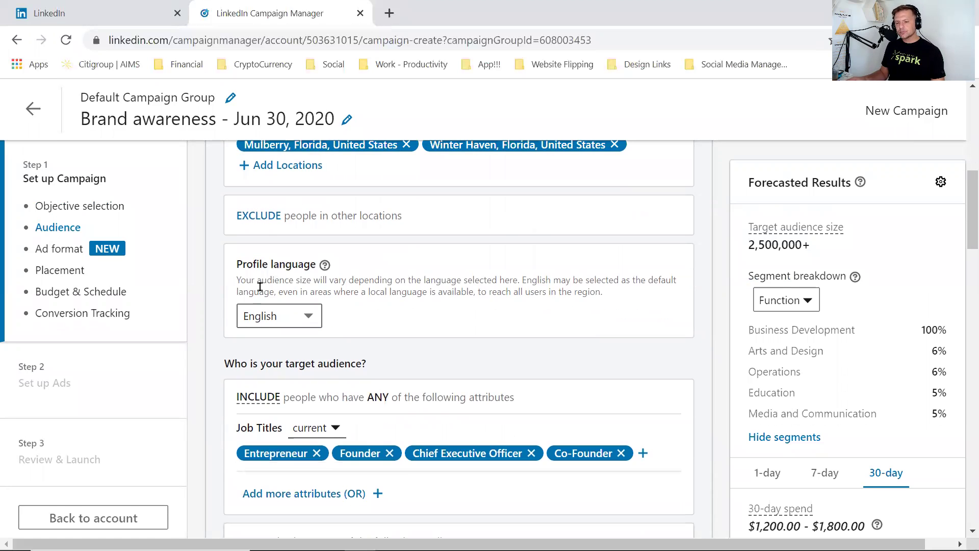
scroll(380, 302, "down", 3)
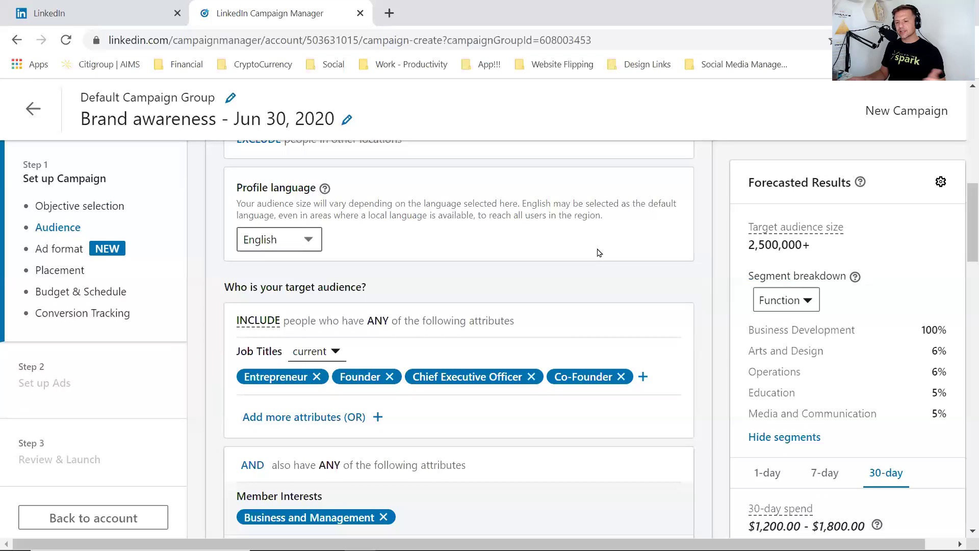
scroll(586, 254, "down", 3)
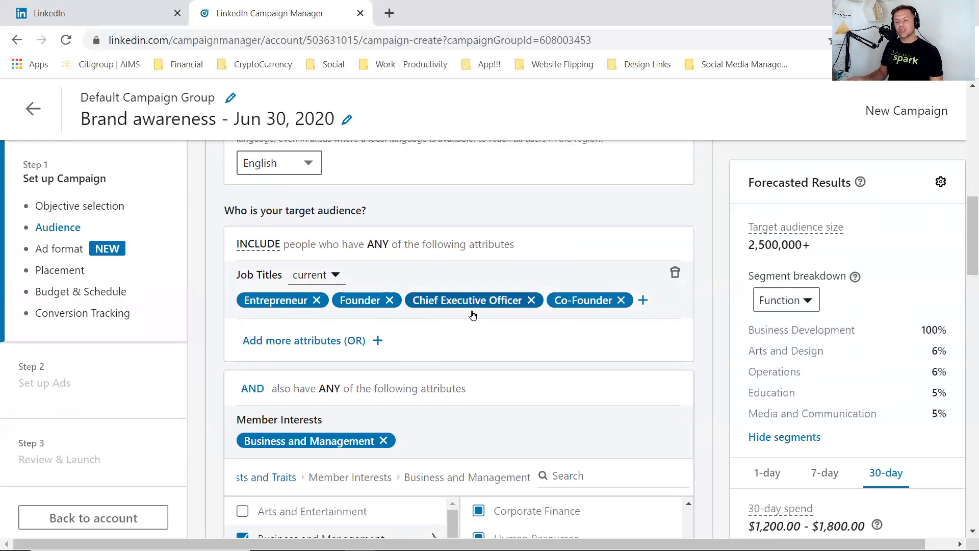
scroll(577, 347, "down", 1)
scroll(577, 347, "down", 1)
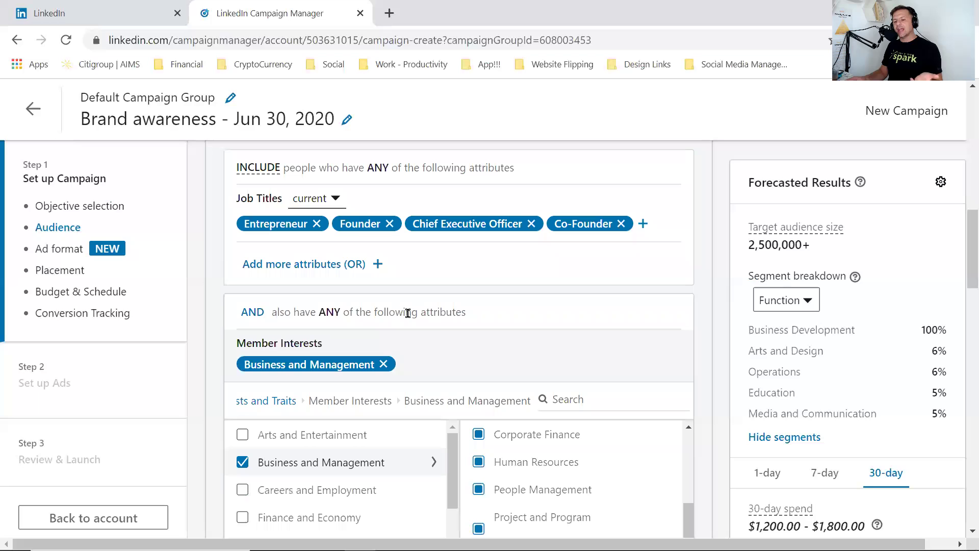
Replace the Business and Management member interest with its Business Intelligence subcategory.
scroll(443, 329, "down", 2)
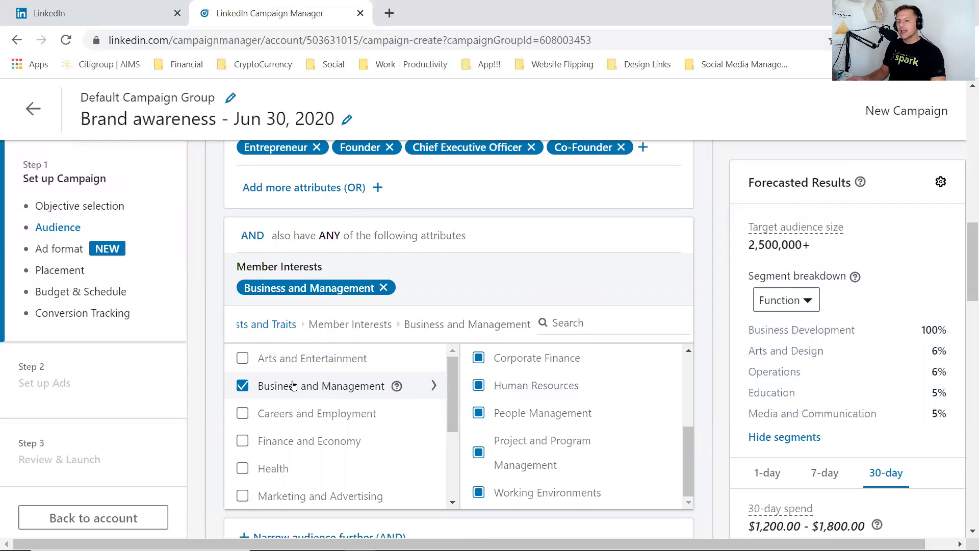
left_click(242, 386)
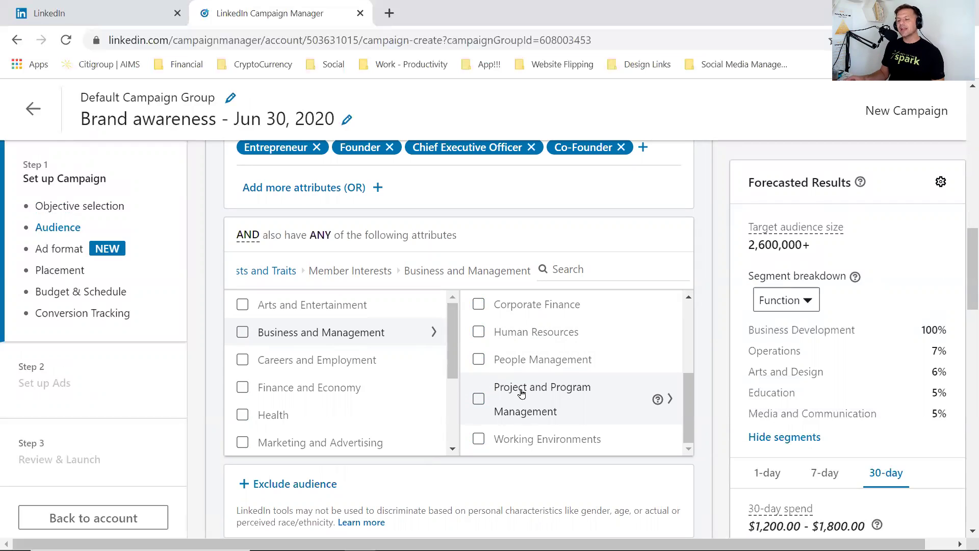
scroll(519, 388, "up", 4)
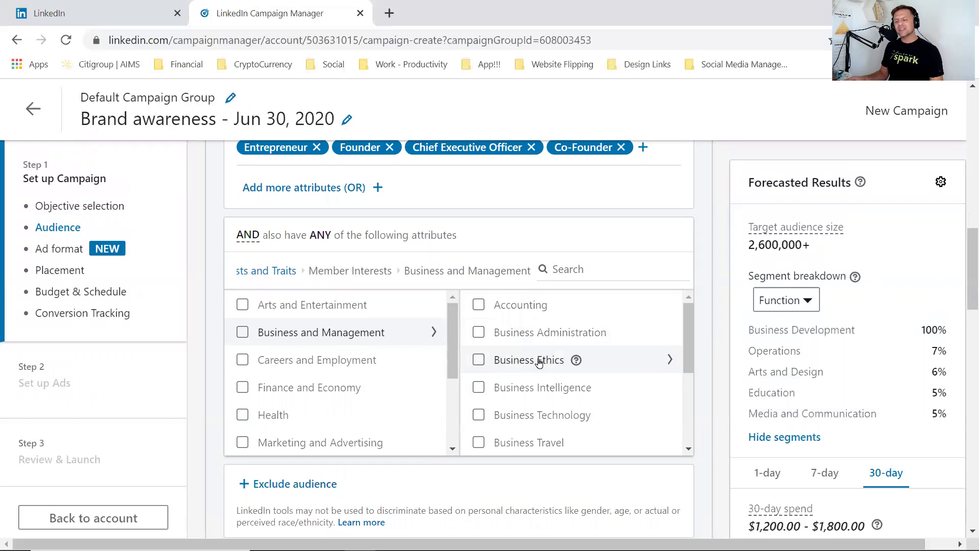
scroll(538, 363, "down", 3)
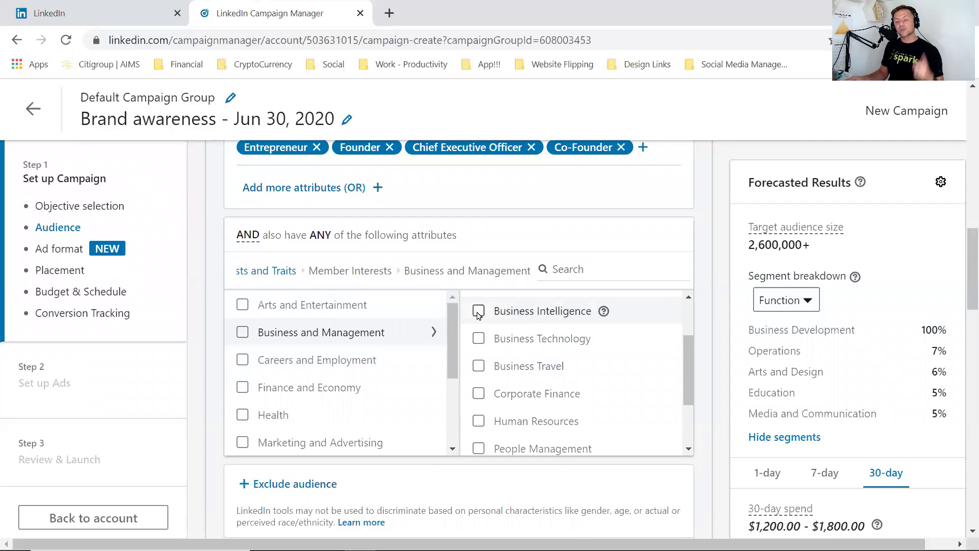
left_click(478, 312)
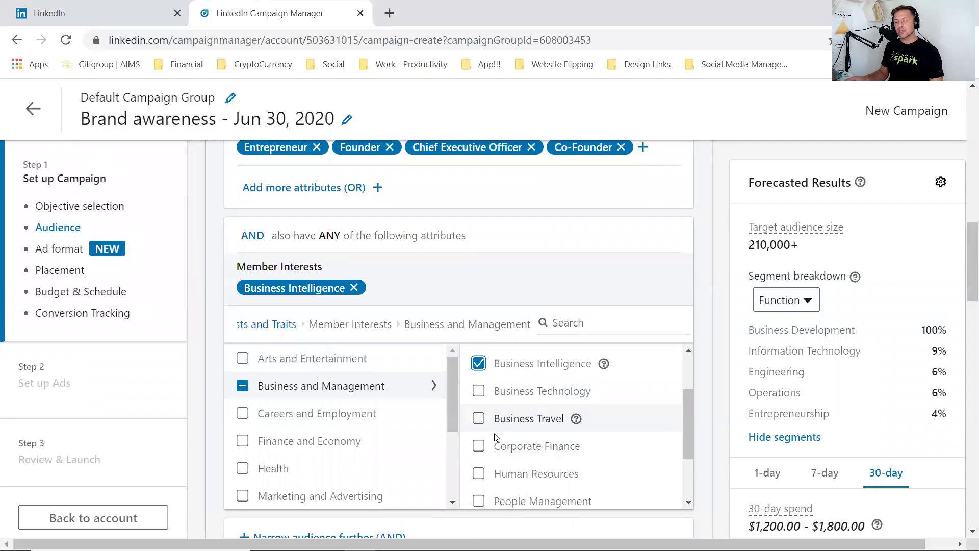
Add Risk Management from Project and Program Management to the member interests, leaving Agile Project Management unselected.
scroll(494, 436, "down", 3)
scroll(499, 400, "down", 1)
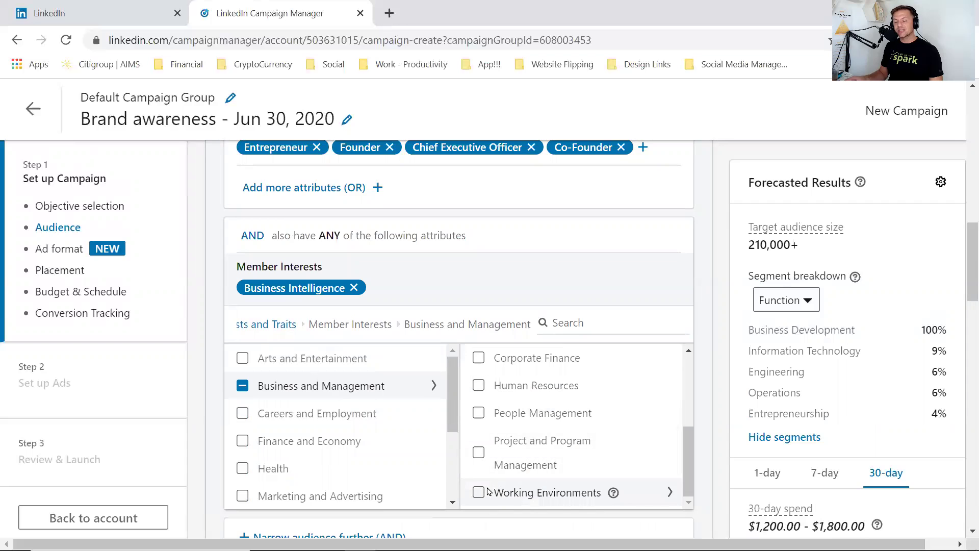
left_click(478, 454)
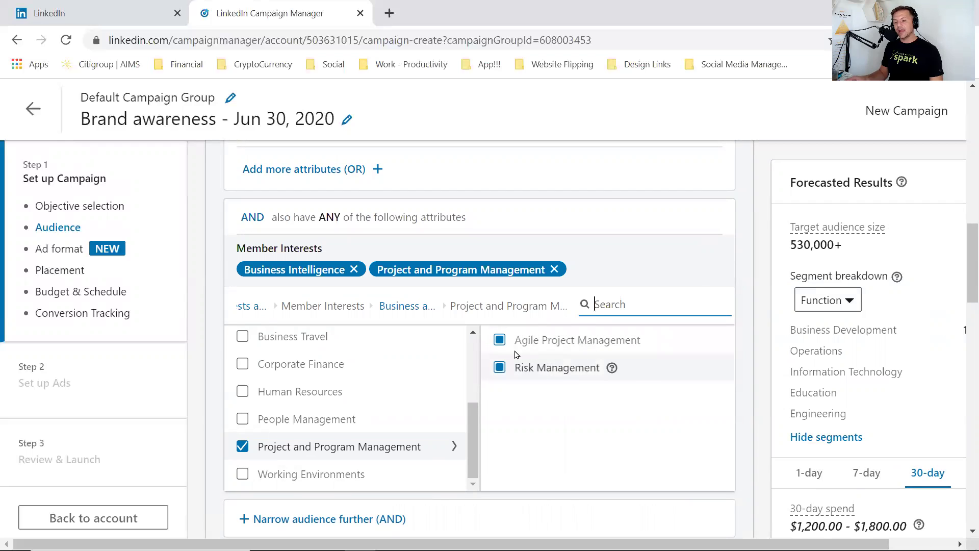
left_click(499, 340)
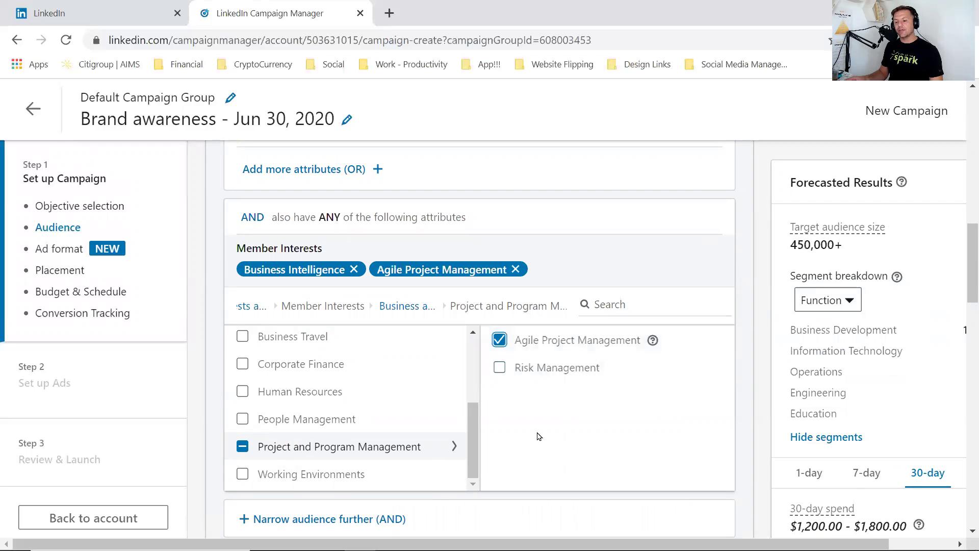
left_click(499, 340)
left_click(499, 368)
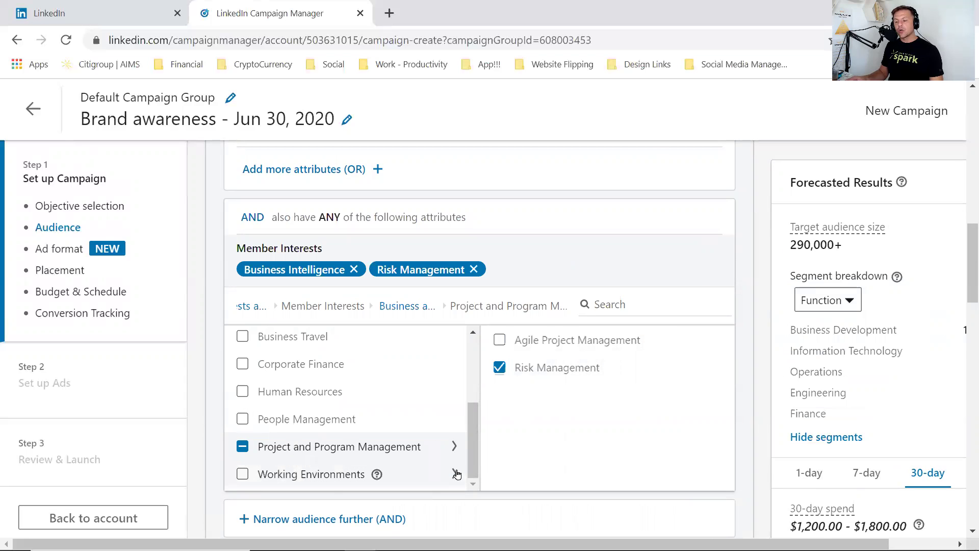
Expand the Working Environments interest category and look through its subcategories.
left_click(440, 482)
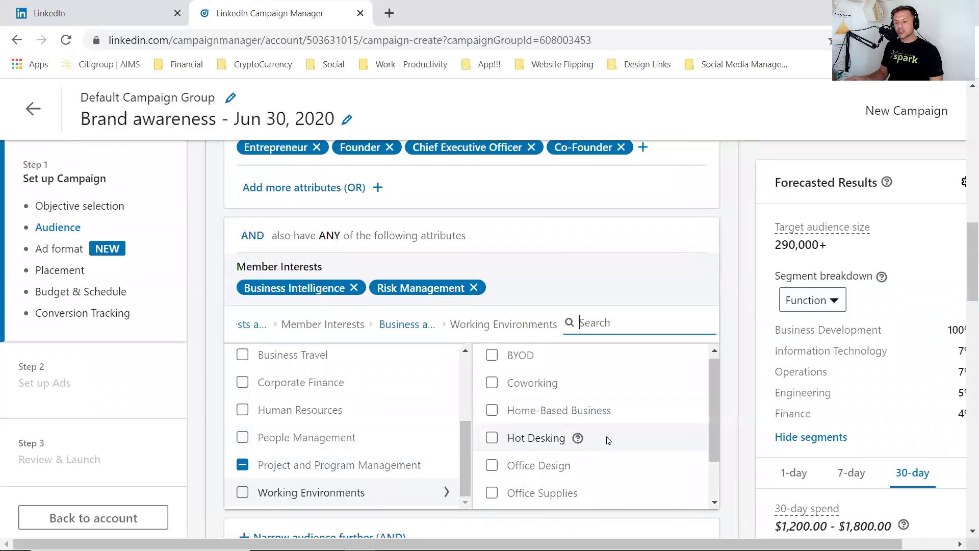
scroll(606, 439, "down", 1)
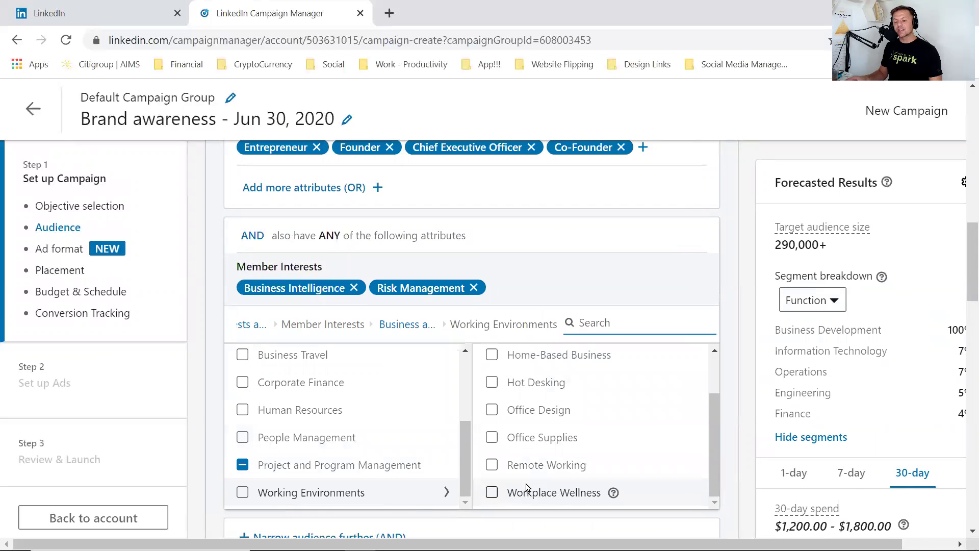
scroll(513, 465, "up", 3)
scroll(511, 467, "down", 2)
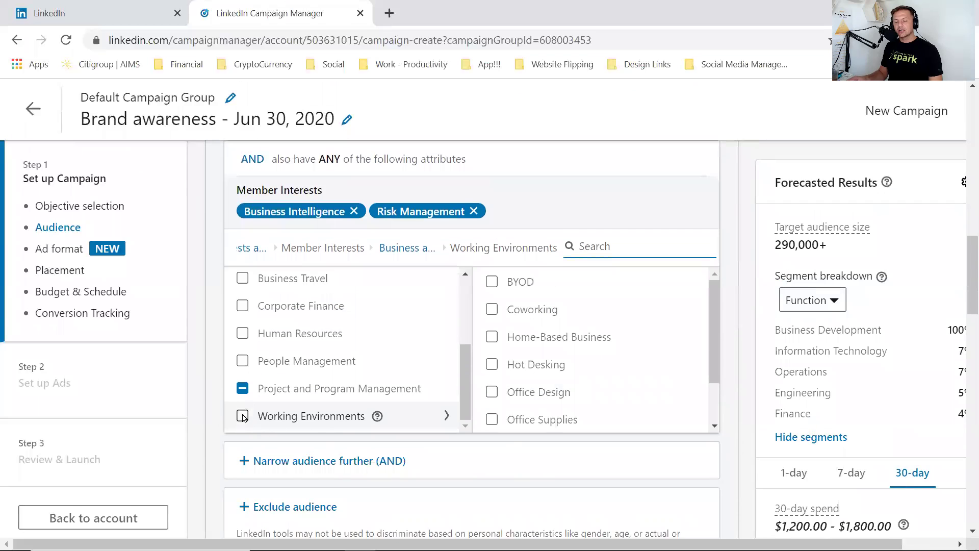
Add Hot Desking from Working Environments to the member interests, trying Business Travel and leaving it unselected.
left_click(492, 364)
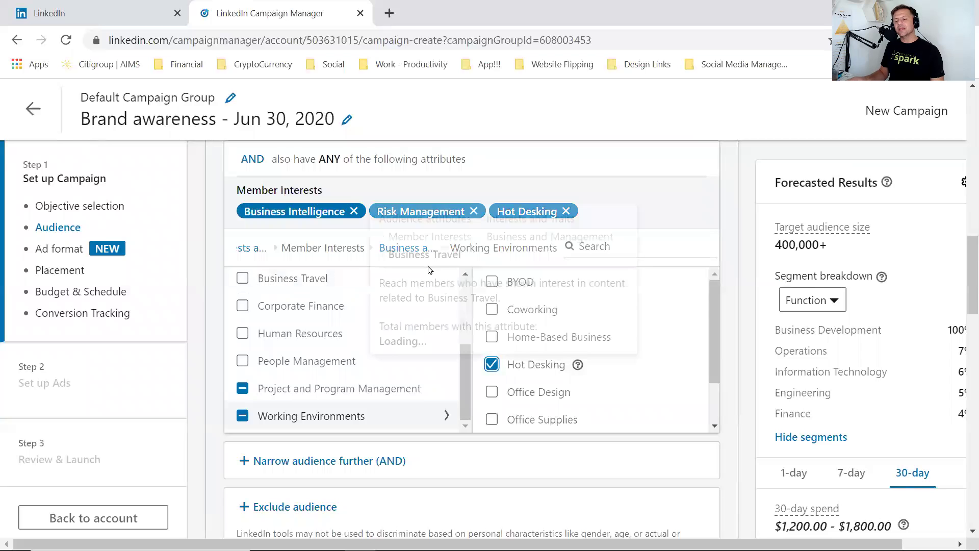
left_click(304, 285)
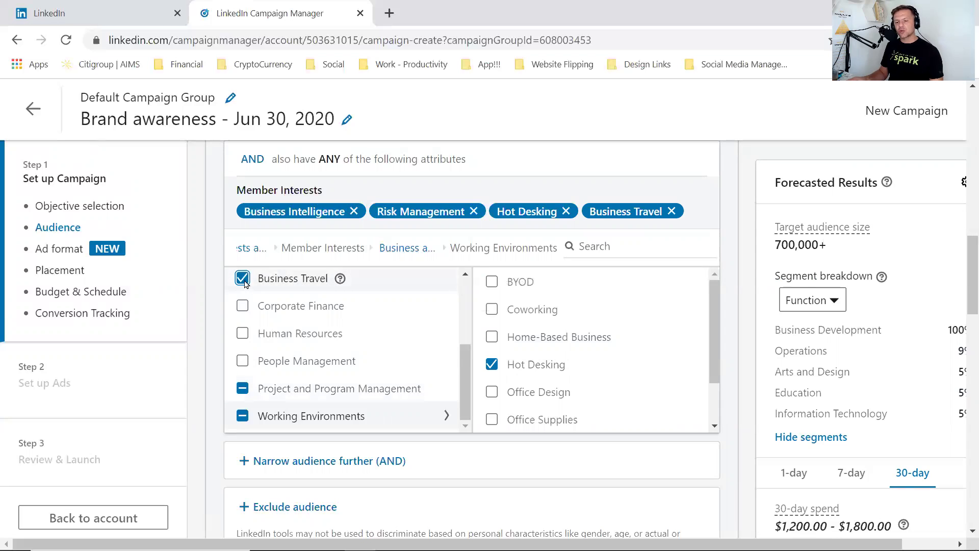
left_click(288, 279)
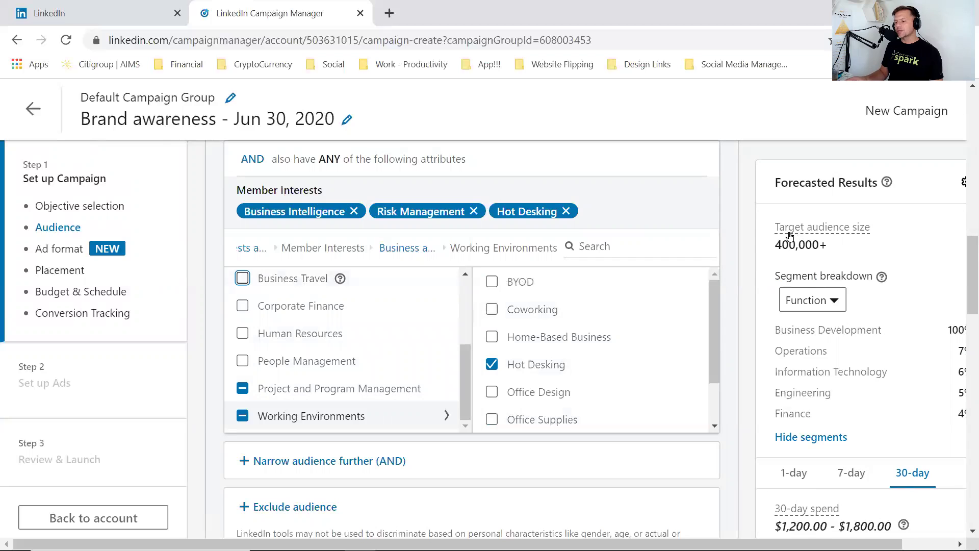
Examine the forecasted results, covering the segment breakdown by function and the 7-day spend, impressions and clicks.
scroll(841, 234, "down", 2)
scroll(867, 232, "up", 2)
scroll(875, 231, "down", 2)
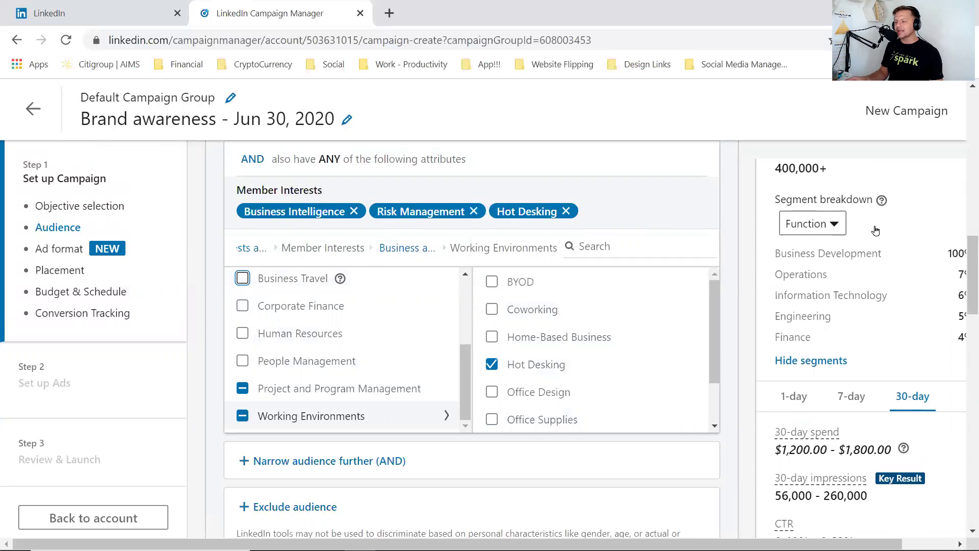
left_click_drag(773, 257, 822, 312)
left_click(763, 253)
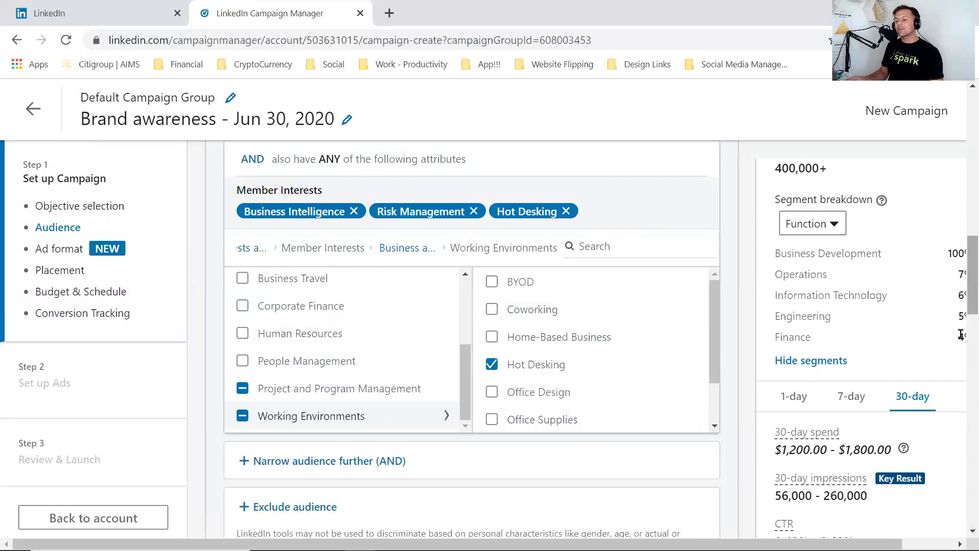
left_click_drag(796, 543, 847, 543)
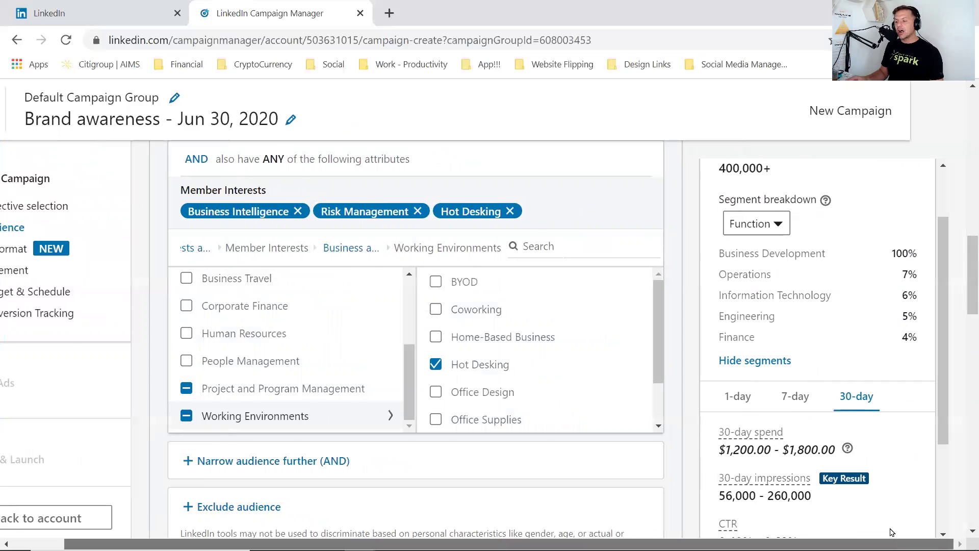
scroll(887, 434, "down", 2)
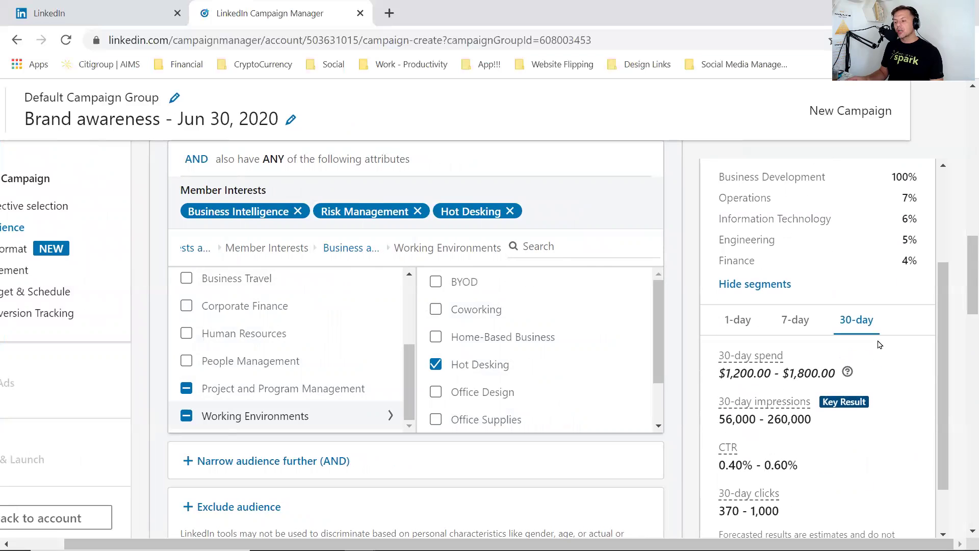
left_click(797, 321)
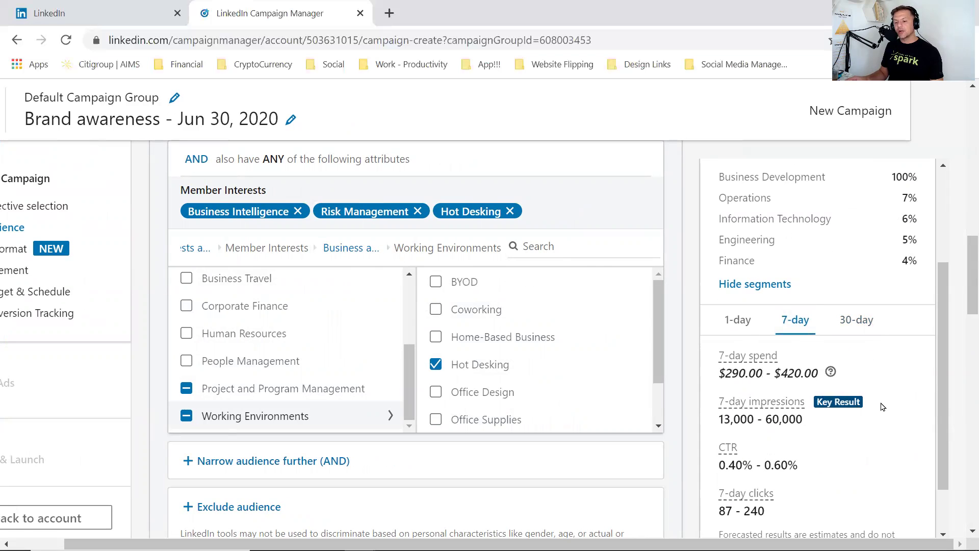
scroll(849, 404, "up", 3)
scroll(848, 404, "down", 3)
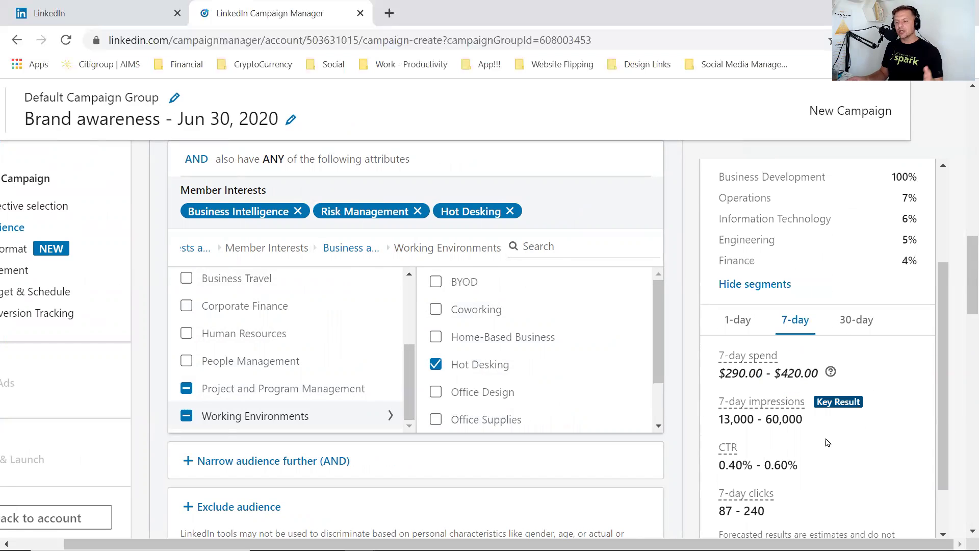
scroll(889, 432, "up", 2)
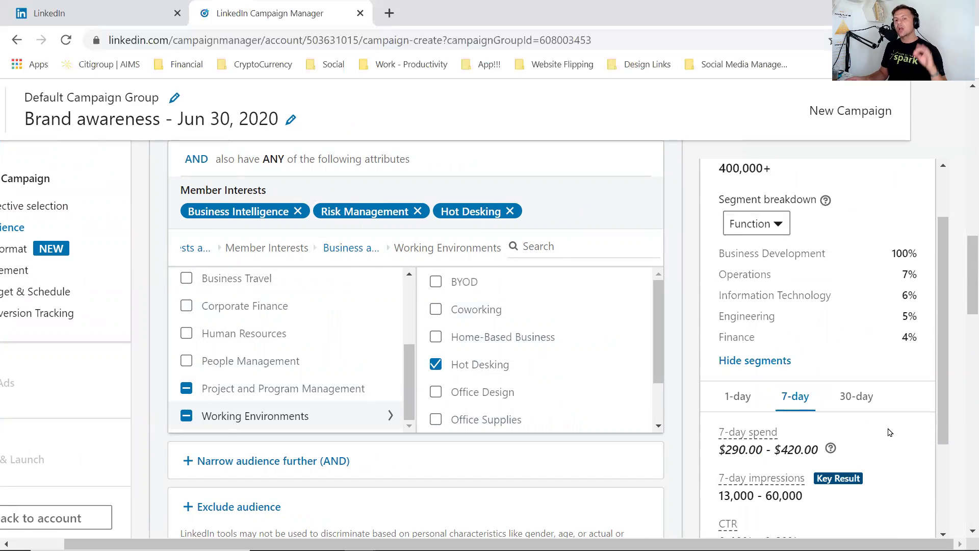
Look through the Business and Management and Business Administration subcategories and the member interests selected for the audience.
scroll(324, 389, "up", 3)
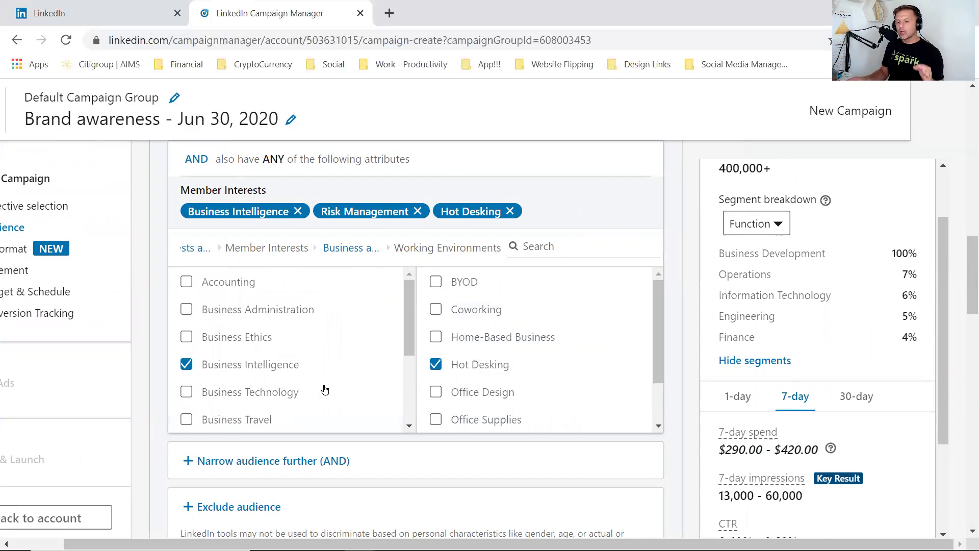
scroll(270, 371, "up", 1)
scroll(260, 387, "down", 1)
scroll(251, 407, "up", 1)
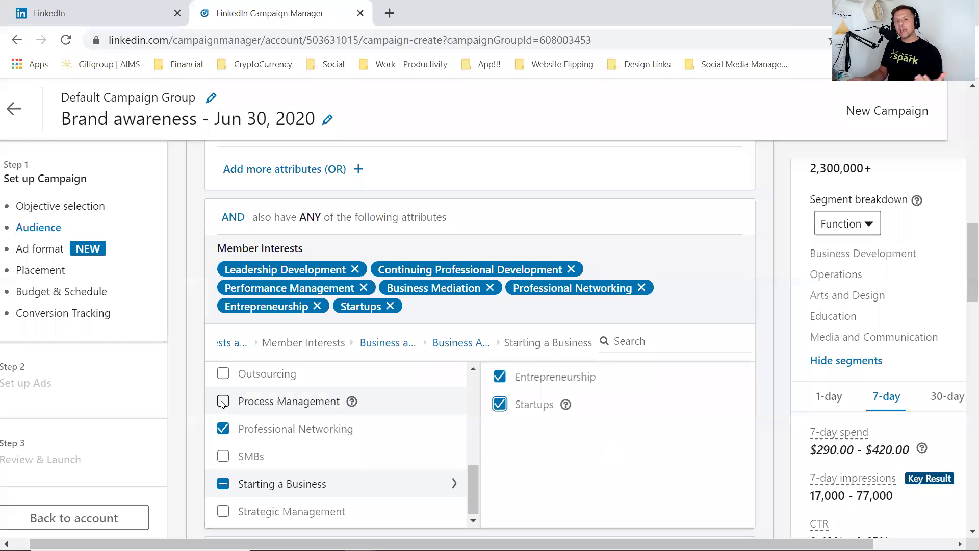
scroll(473, 431, "up", 1)
scroll(473, 431, "up", 5)
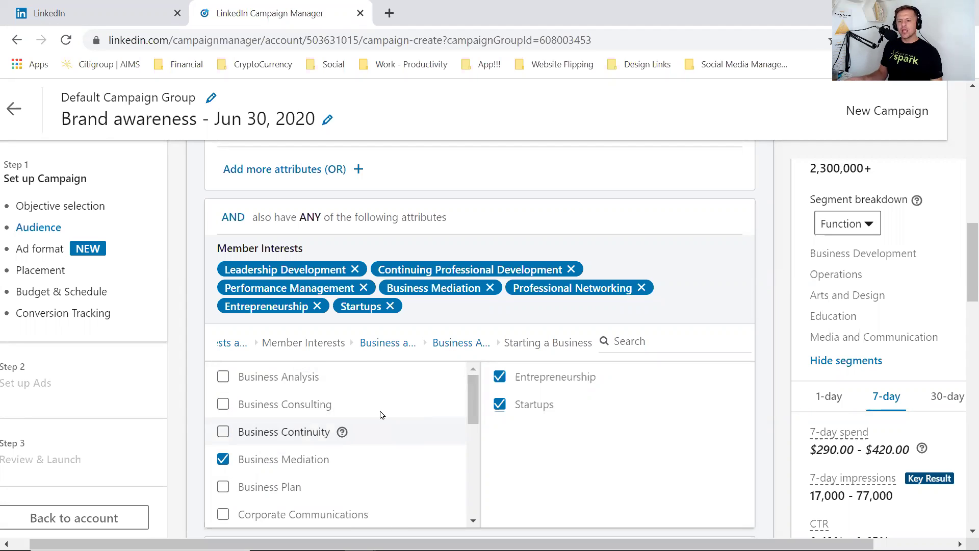
scroll(334, 424, "up", 3)
scroll(334, 424, "down", 3)
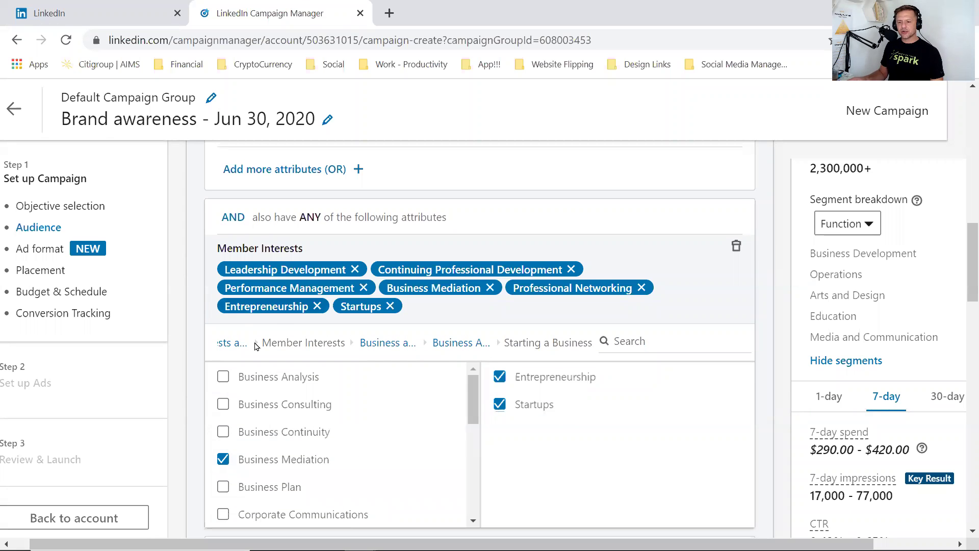
scroll(308, 402, "up", 3)
scroll(307, 399, "down", 4)
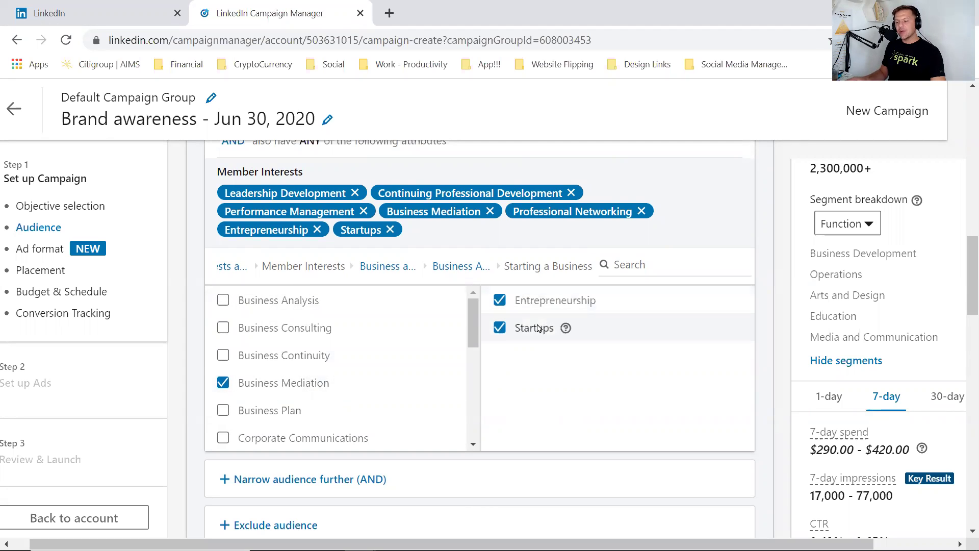
Return to the Business and Management category and examine its Business Administration and Human Resources subcategories.
left_click(448, 265)
left_click(400, 284)
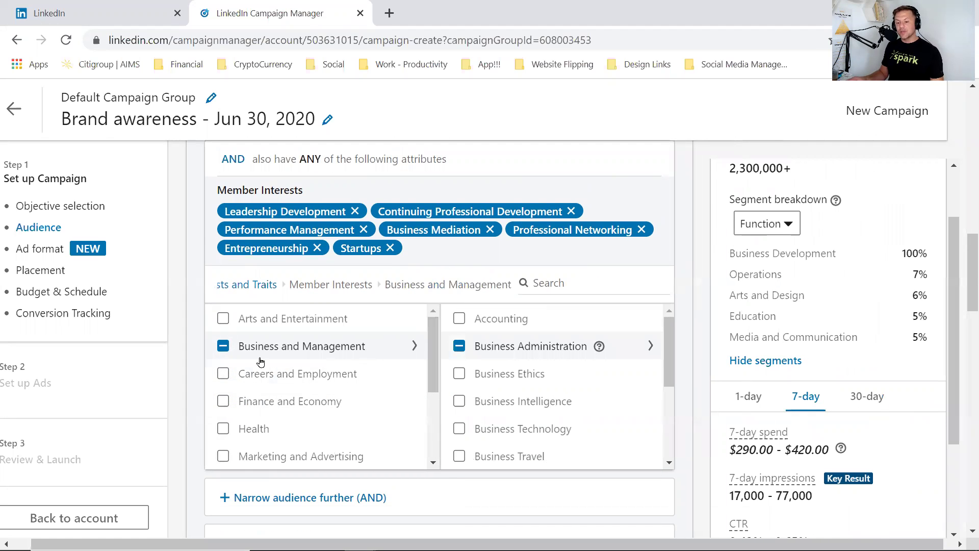
scroll(260, 362, "down", 3)
left_click(556, 347)
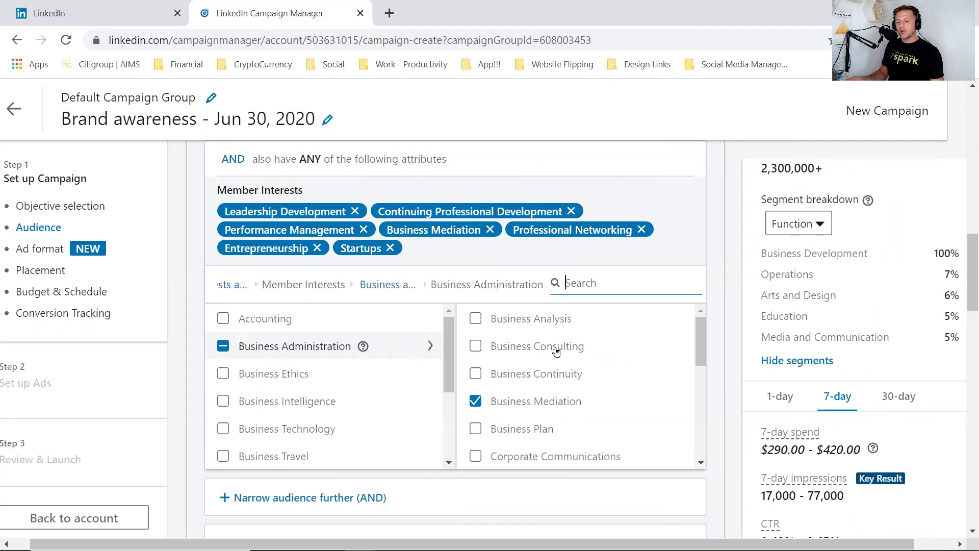
scroll(319, 386, "down", 2)
scroll(320, 386, "down", 2)
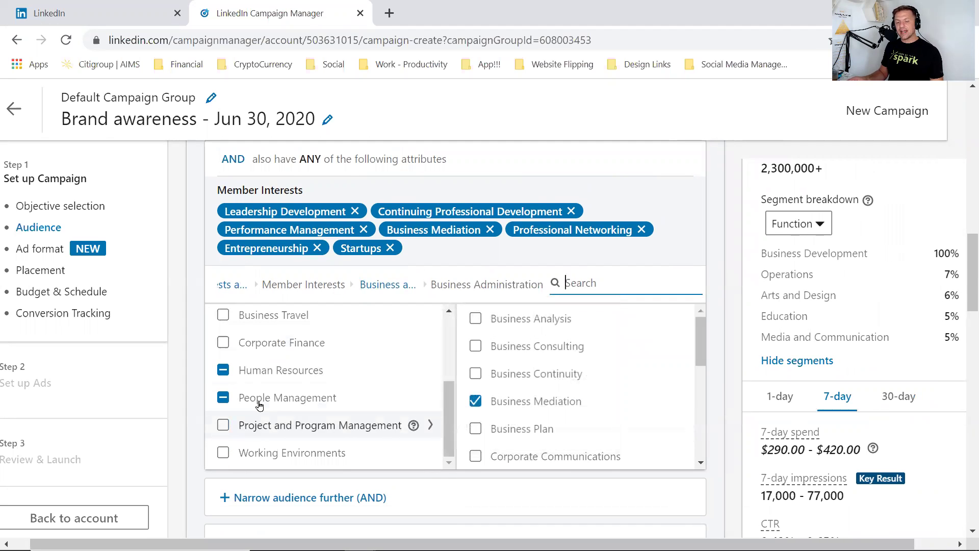
left_click(316, 370)
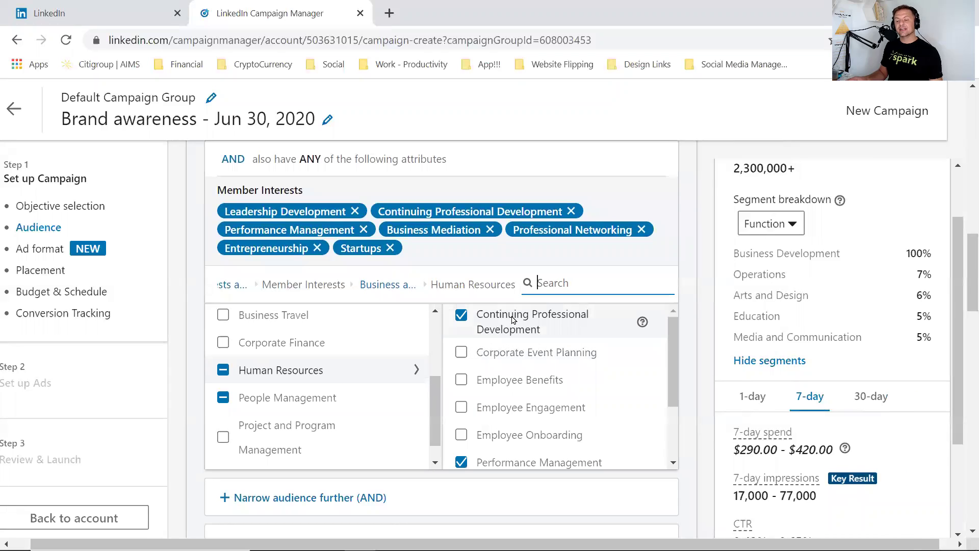
scroll(503, 385, "down", 2)
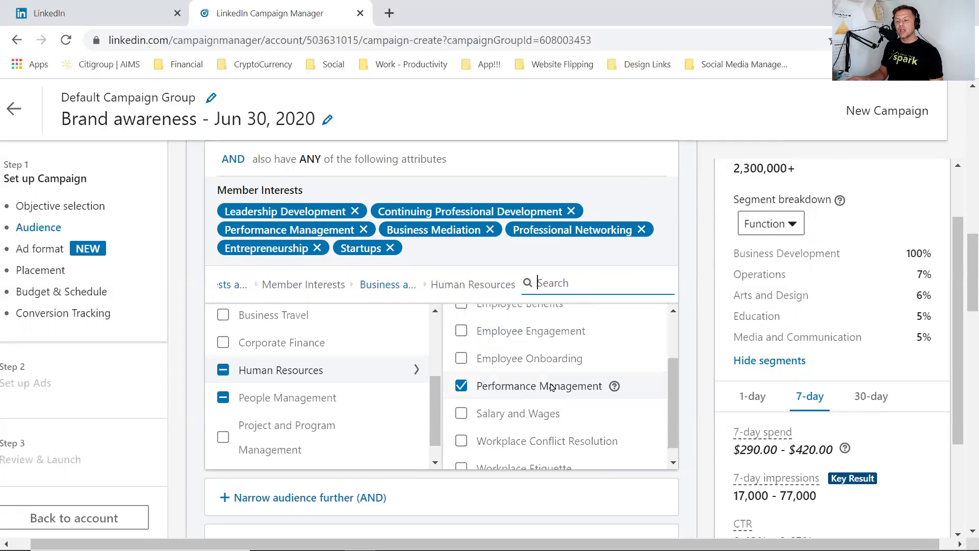
scroll(553, 423, "down", 1)
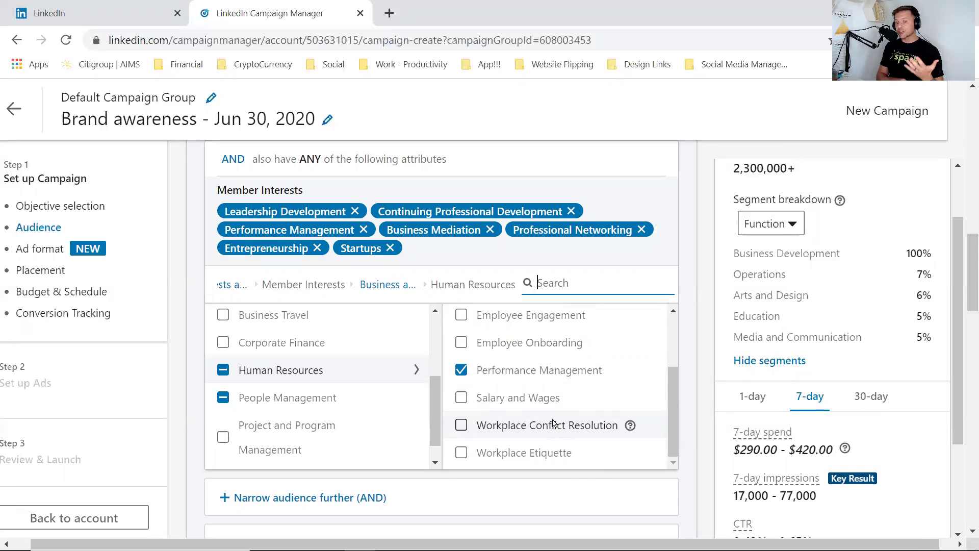
Check the People Management interests, and the Starting a Business interests within Business Administration.
left_click(327, 398)
scroll(239, 430, "down", 2)
scroll(258, 428, "up", 5)
left_click(265, 345)
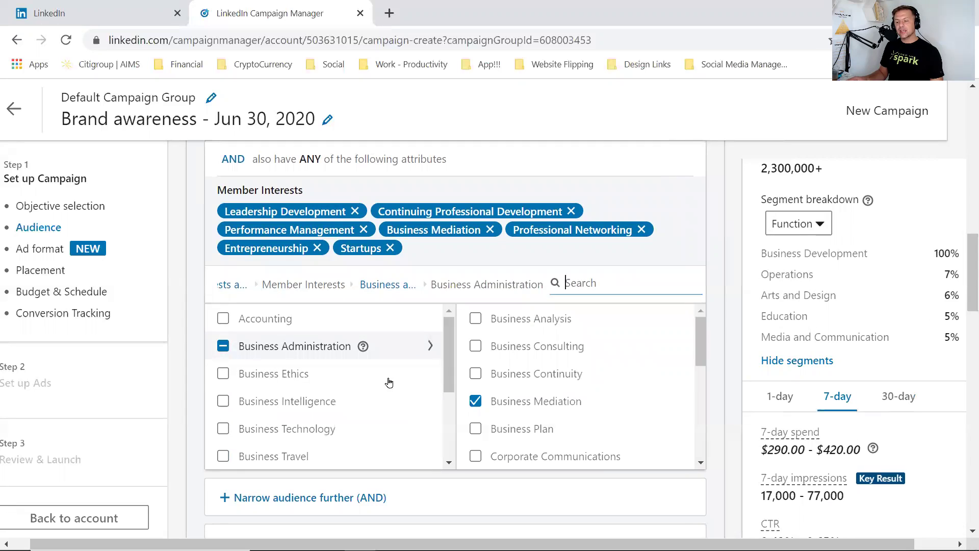
scroll(509, 388, "down", 6)
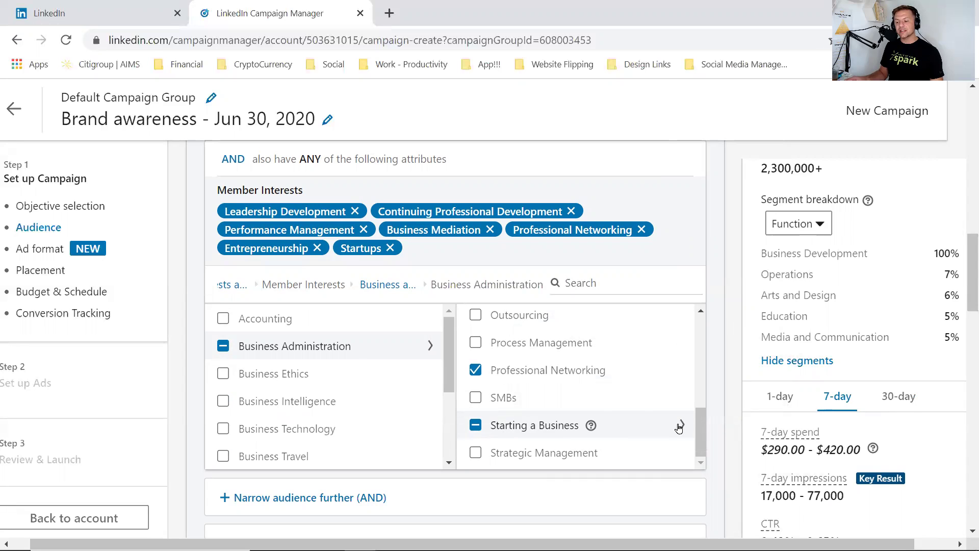
left_click(562, 429)
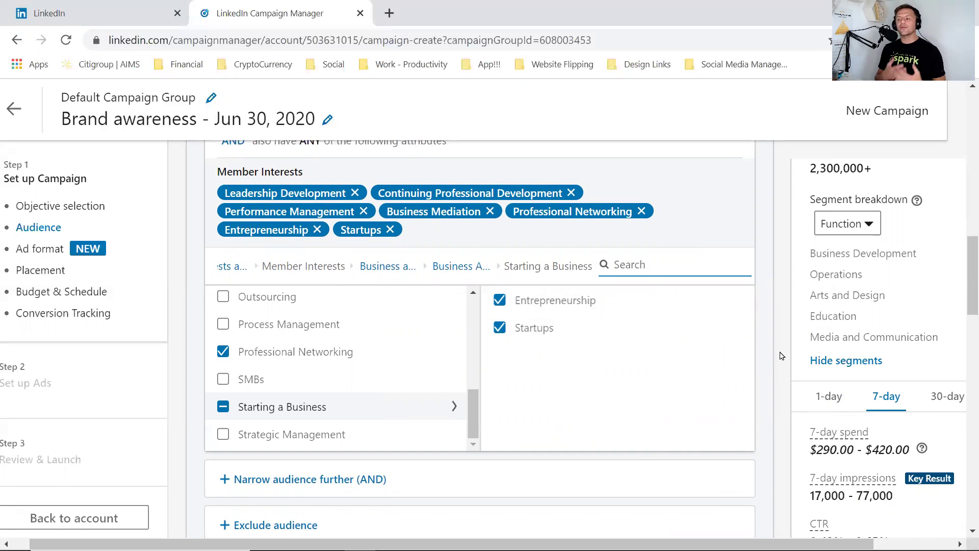
Review the target audience forecast, the narrowing and exclusion options, the Audience Expansion setting and the ad formats.
scroll(833, 320, "up", 2)
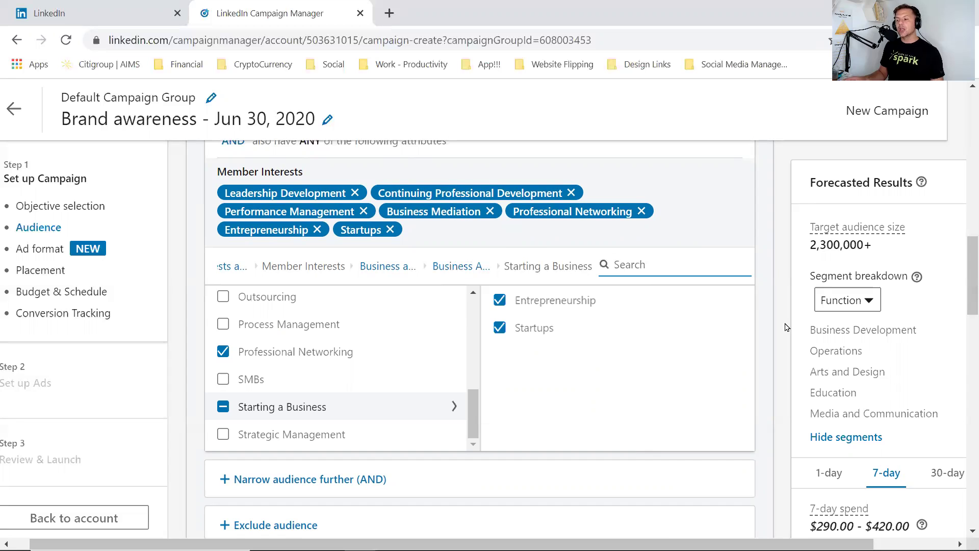
scroll(785, 327, "down", 2)
scroll(786, 327, "up", 3)
scroll(785, 327, "down", 1)
scroll(785, 326, "up", 1)
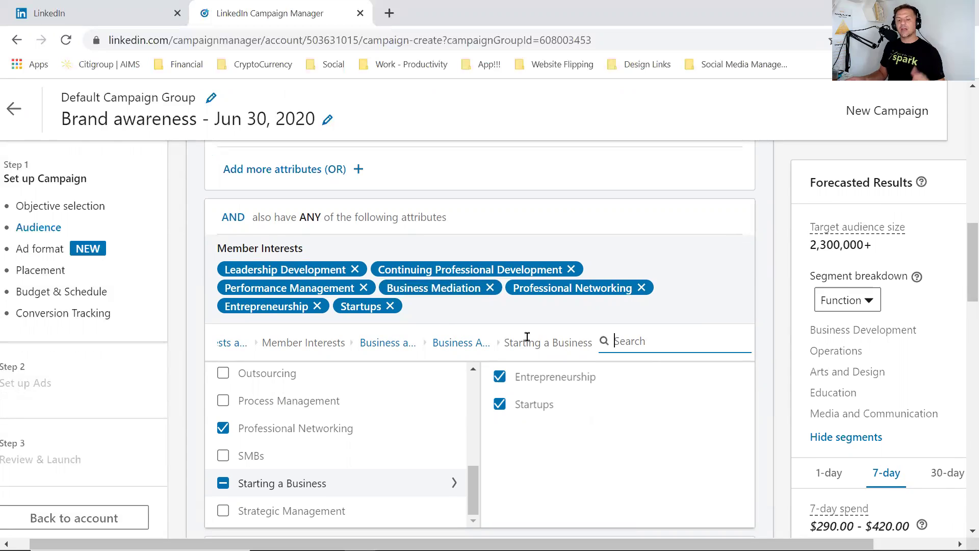
scroll(527, 339, "down", 8)
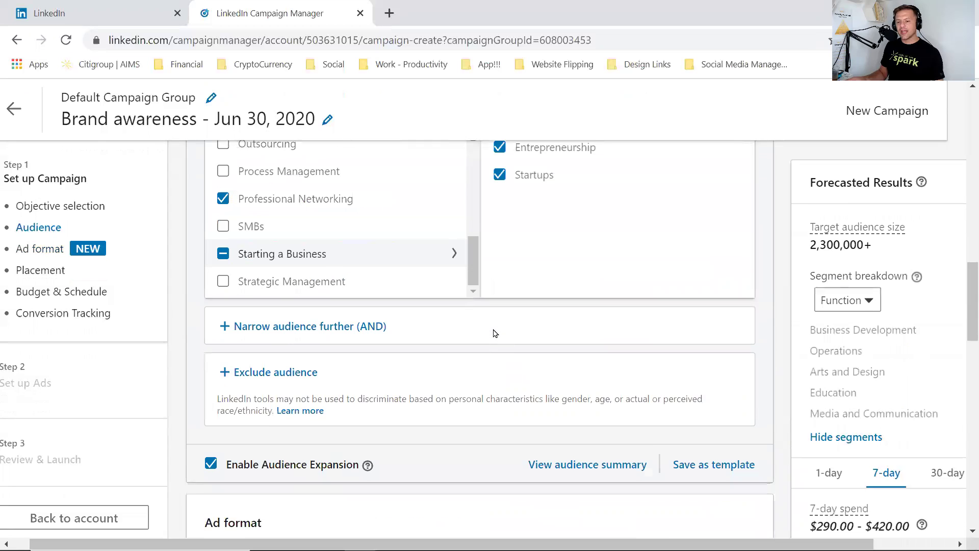
scroll(493, 333, "down", 3)
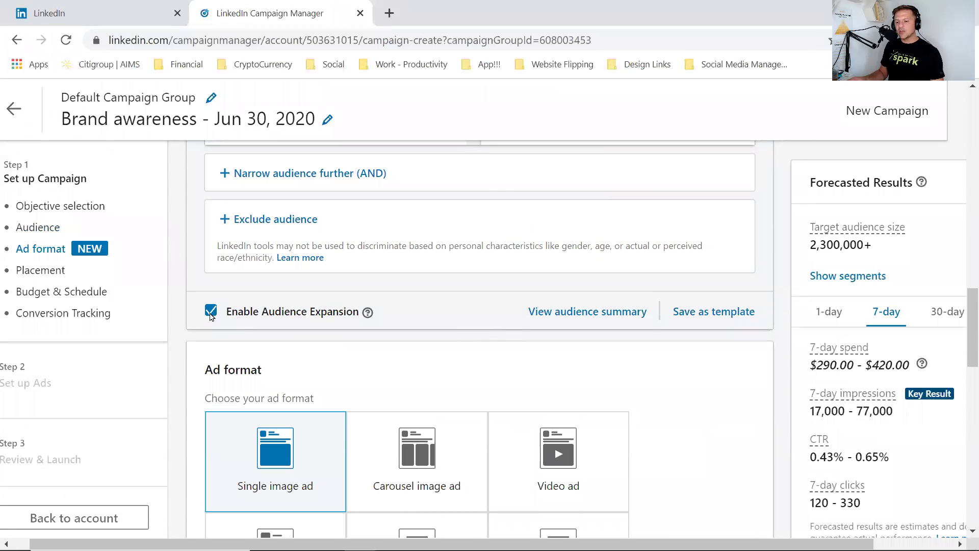
scroll(586, 322, "down", 2)
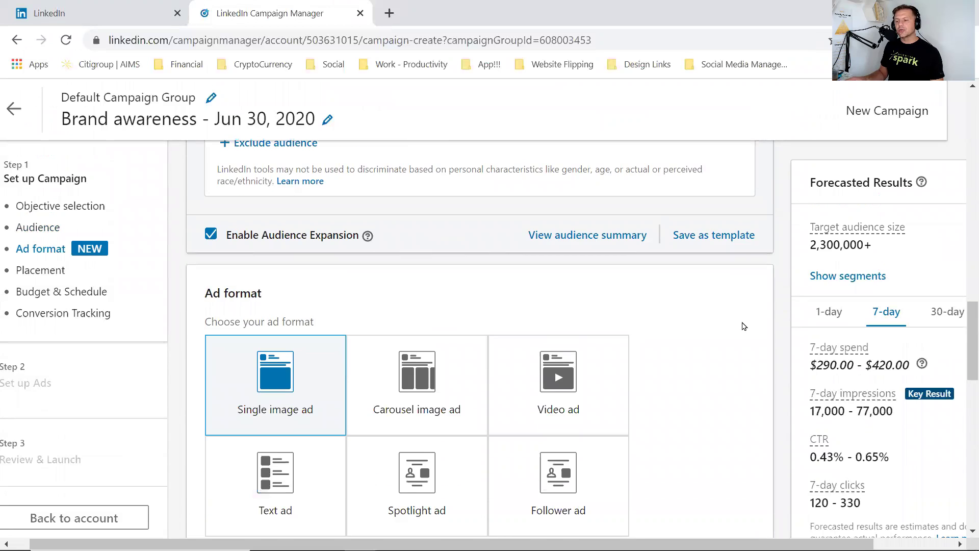
scroll(739, 321, "up", 2)
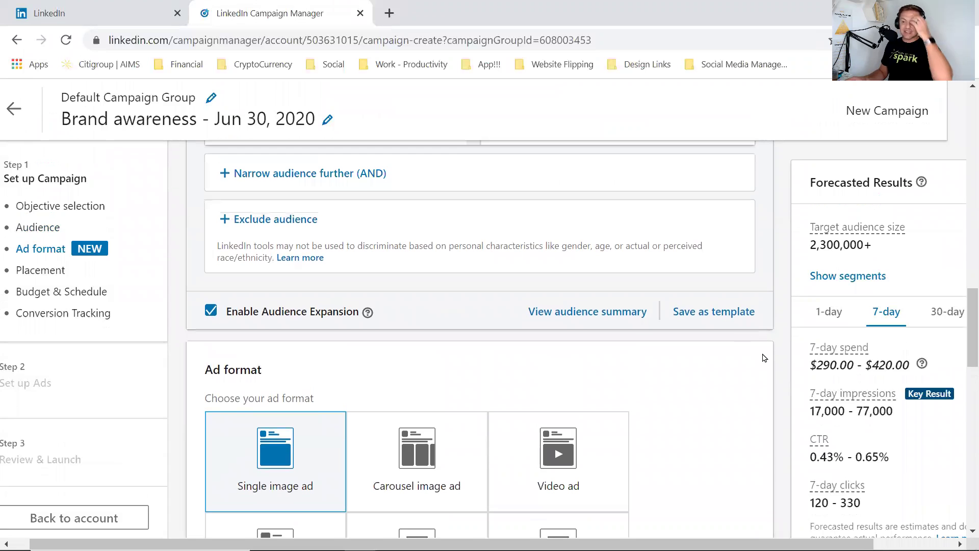
Start saving the current audience as a template.
left_click(733, 313)
left_click(704, 149)
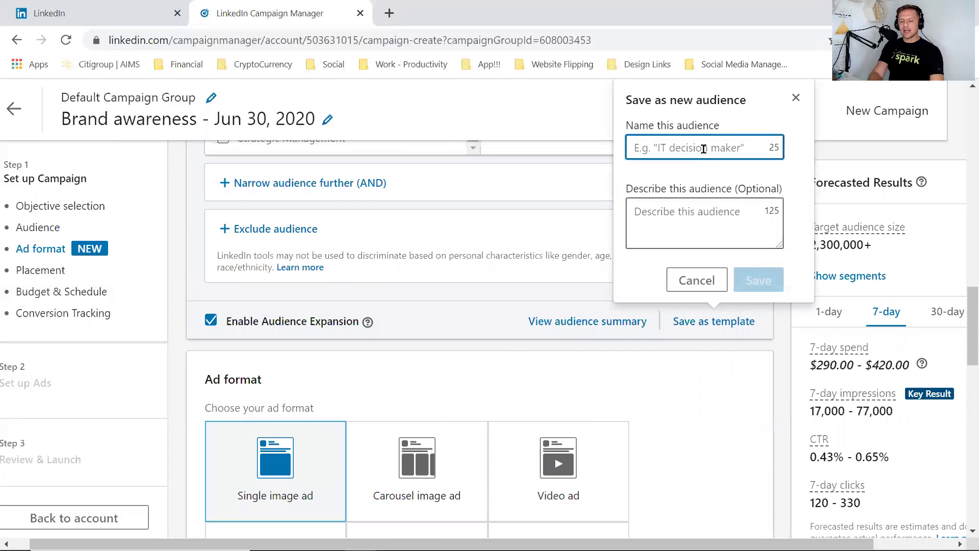
type("Spark Coaching Aud")
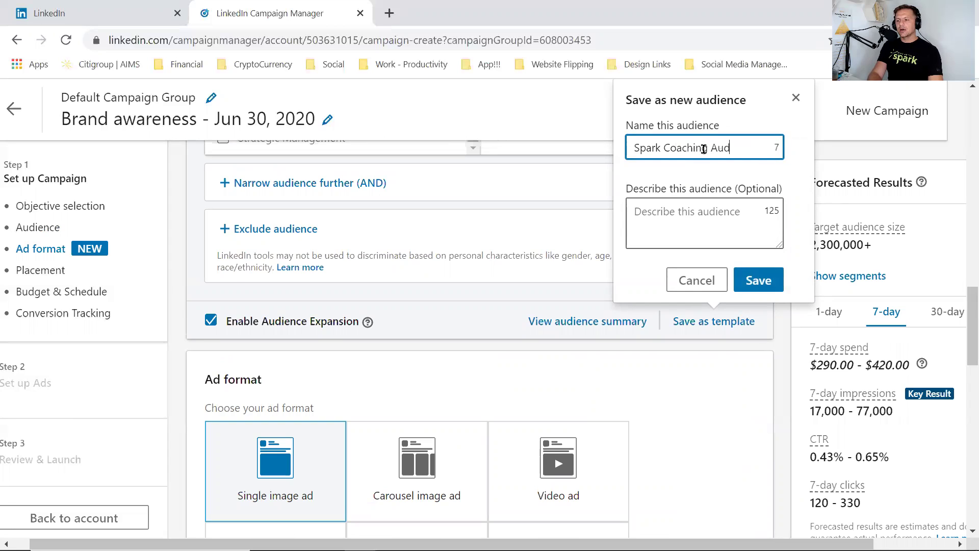
key("BackSpace")
key("BackSpace")
key("BackSpace")
key("BackSpace")
key("BackSpace")
key("BackSpace")
key("BackSpace")
key("BackSpace")
key("BackSpace")
key("BackSpace")
key("BackSpace")
key("BackSpace")
key("BackSpace")
key("BackSpace")
key("BackSpace")
key("BackSpace")
key("BackSpace")
key("BackSpace")
Name the new audience CoachingAudience001 and save it without a description.
type("CoachingAudience")
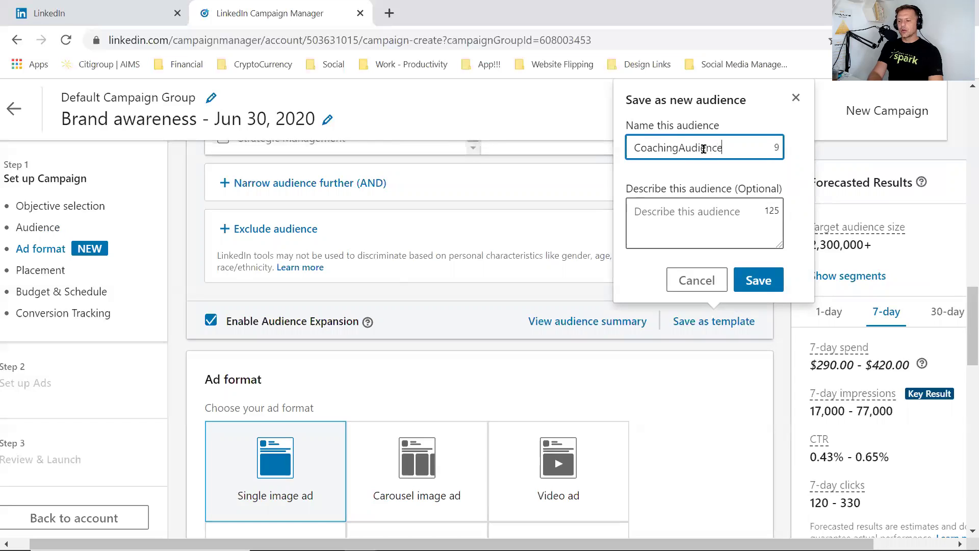
double_click(704, 148)
key("End")
type("001")
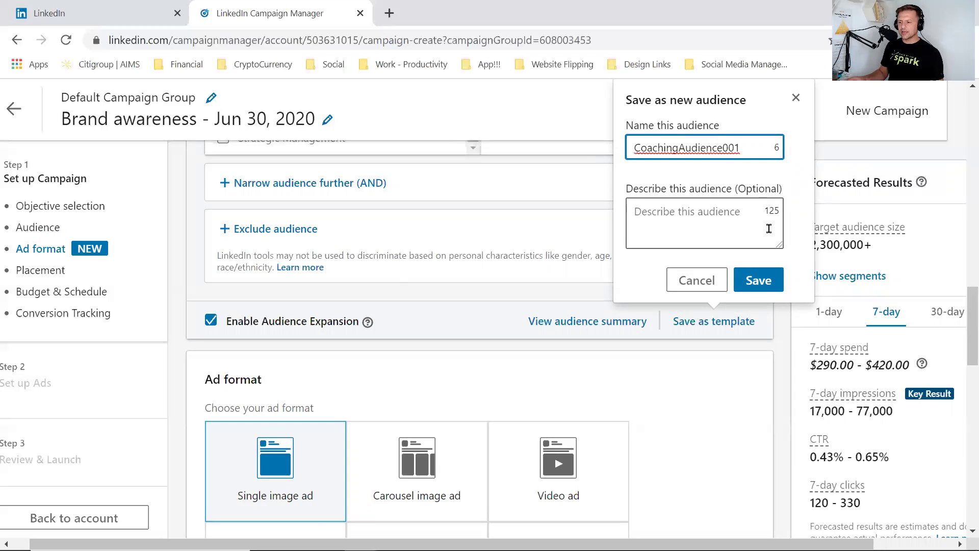
left_click(762, 274)
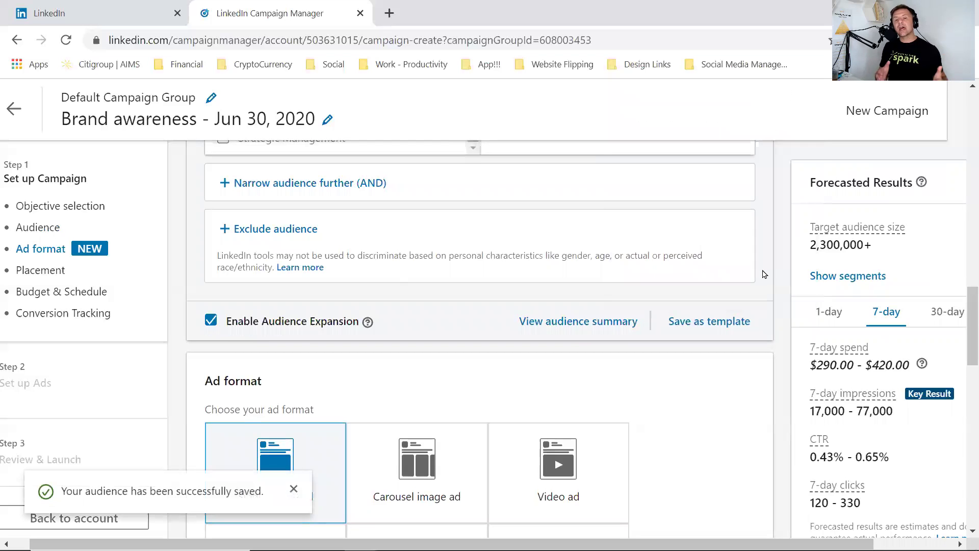
Examine the ad formats and the LinkedIn Audience Network placement, including its advanced options for excluding categories and uploading a block list.
scroll(530, 326, "down", 4)
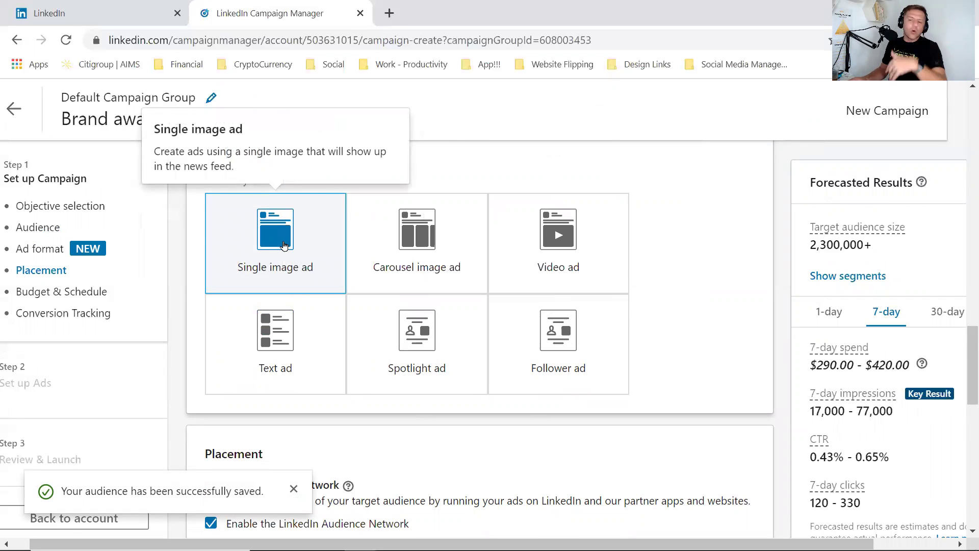
scroll(709, 313, "down", 3)
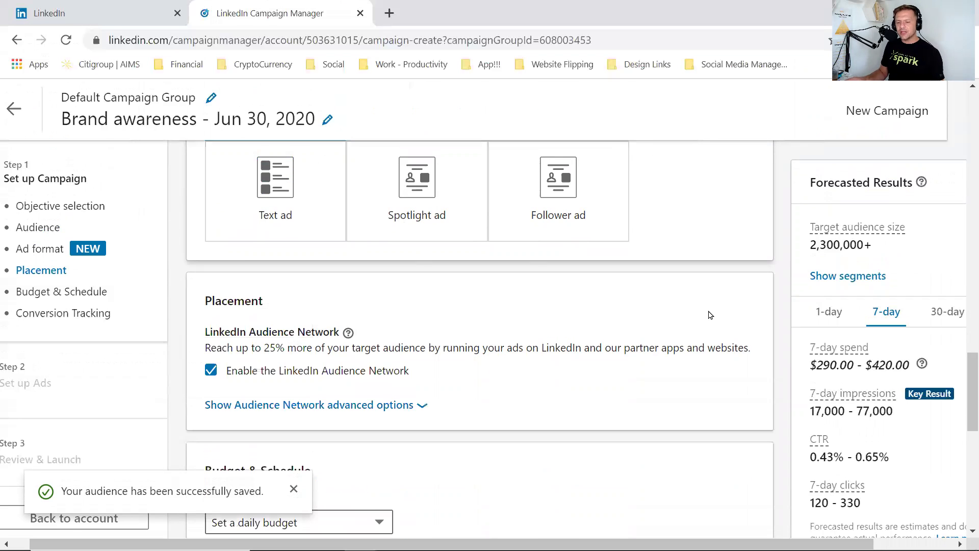
scroll(356, 309, "down", 2)
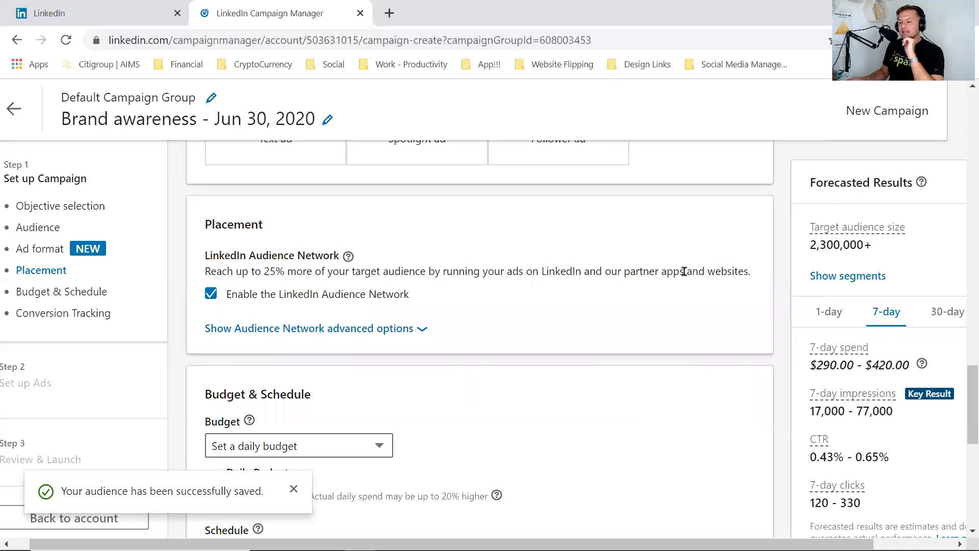
left_click_drag(205, 255, 325, 253)
left_click(478, 261)
left_click(421, 332)
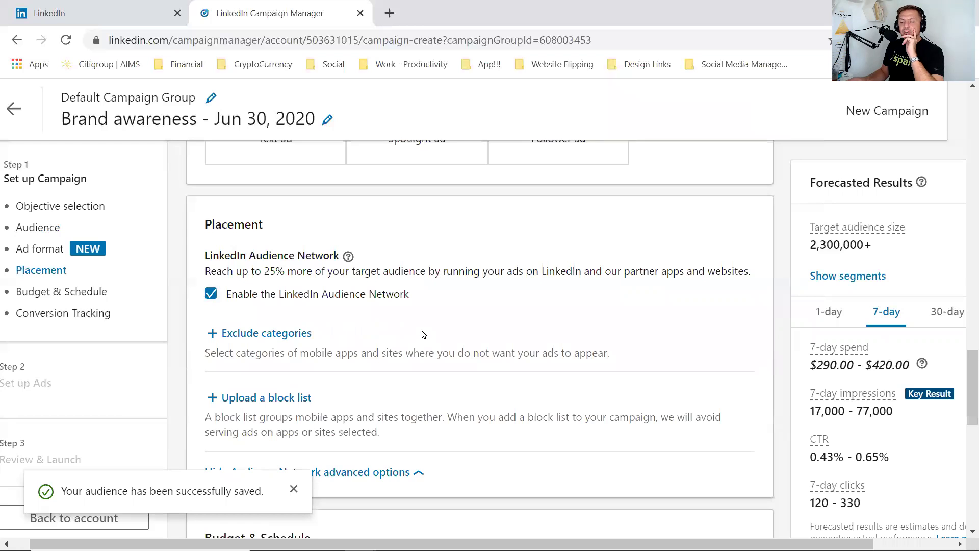
scroll(459, 352, "down", 1)
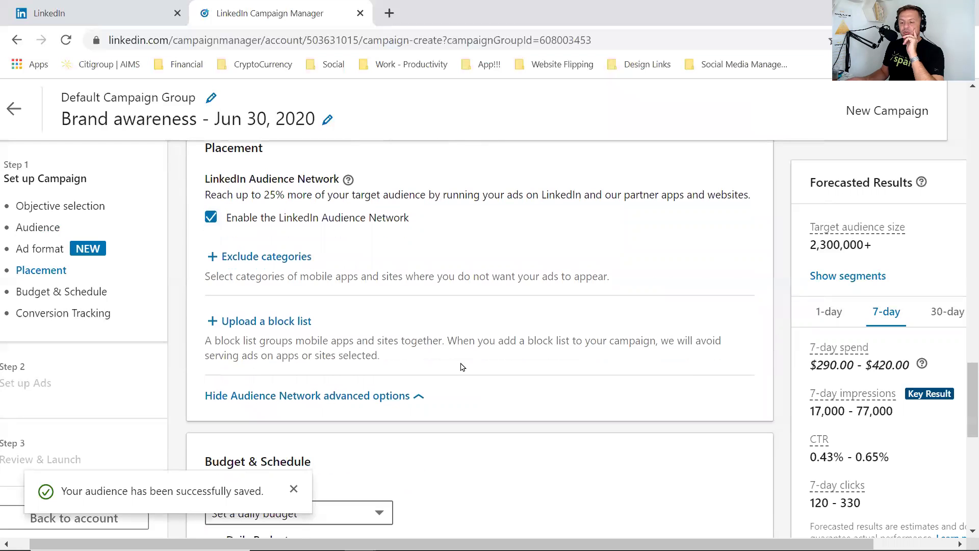
left_click(413, 402)
scroll(398, 331, "up", 1)
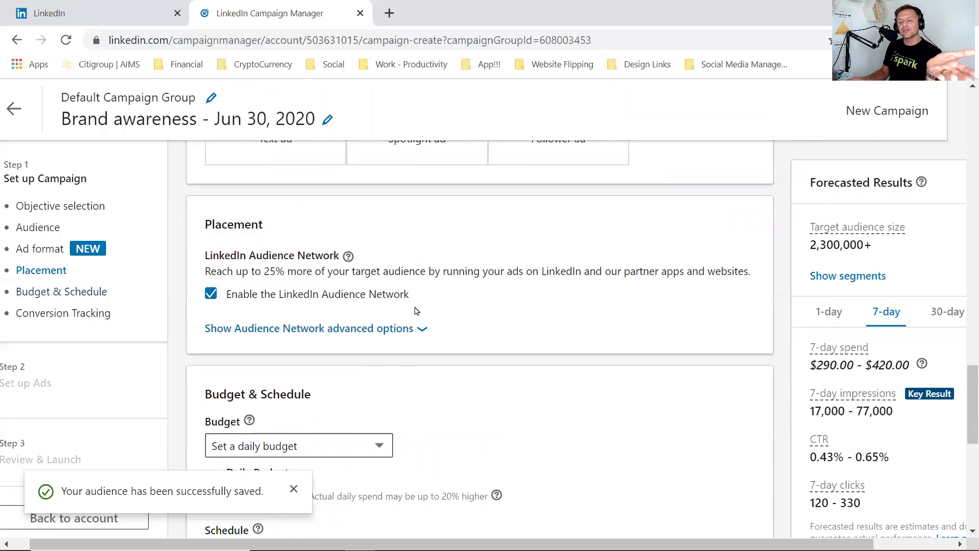
Set the campaign's daily budget to $10 and check the 7-day forecast.
scroll(423, 342, "down", 2)
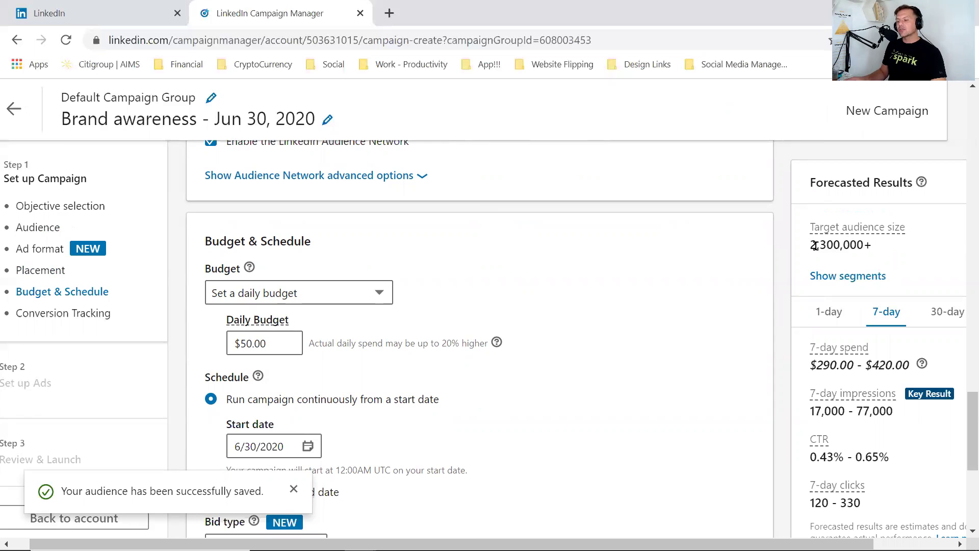
left_click(271, 342)
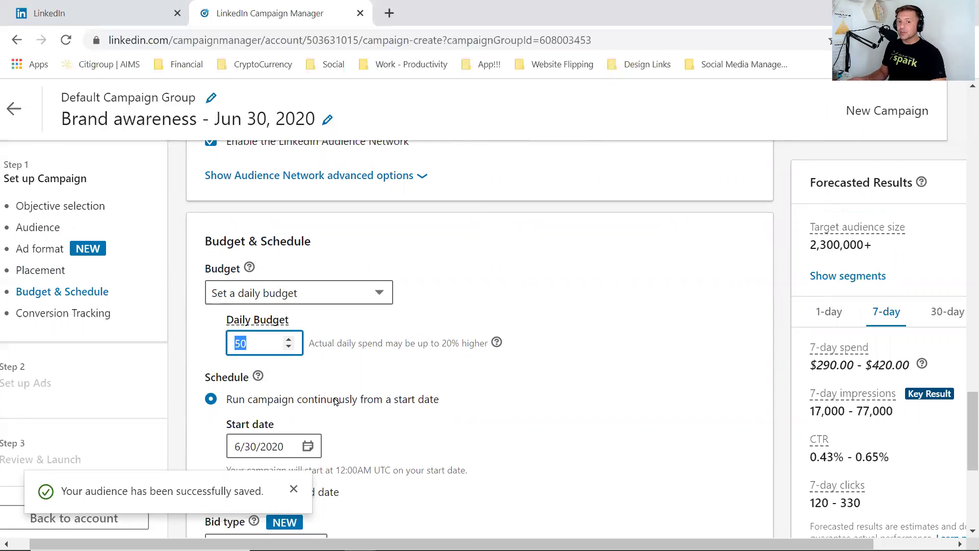
type("10")
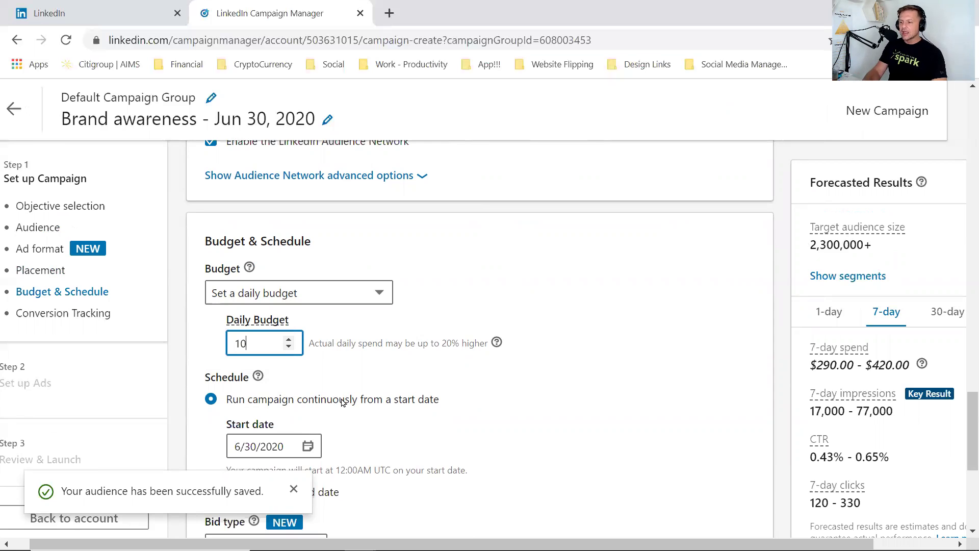
left_click(607, 296)
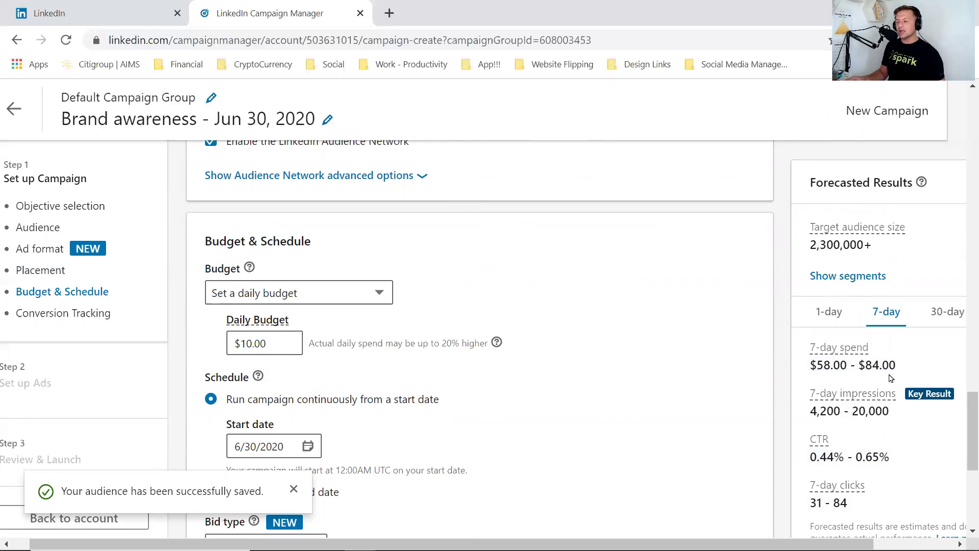
scroll(861, 367, "down", 1)
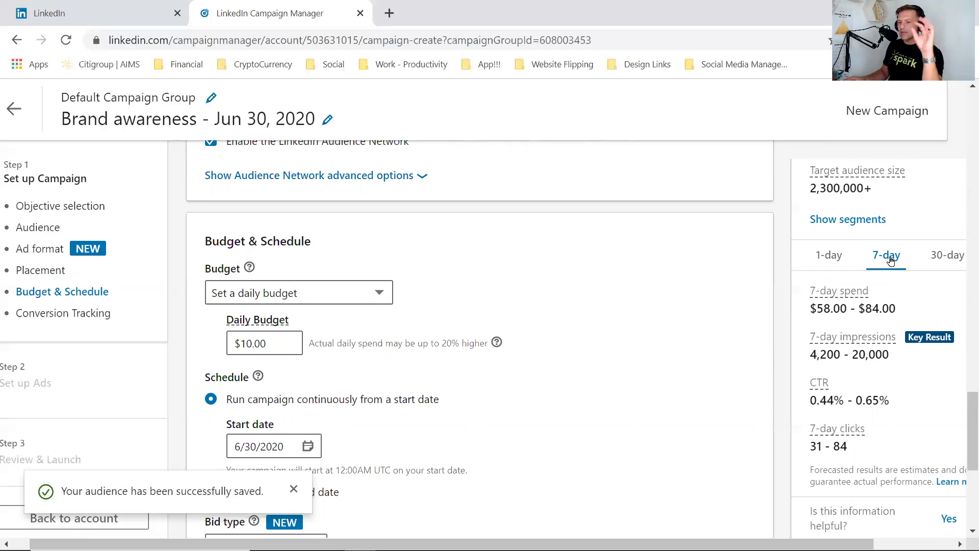
Schedule the campaign with a start and end date, setting the end date to 7/7/2020.
scroll(643, 283, "down", 1)
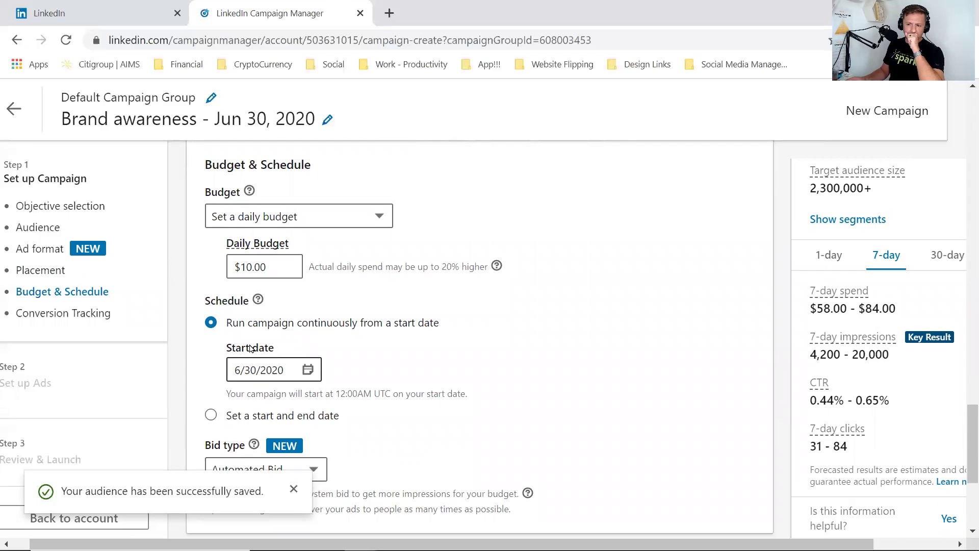
scroll(286, 336, "down", 1)
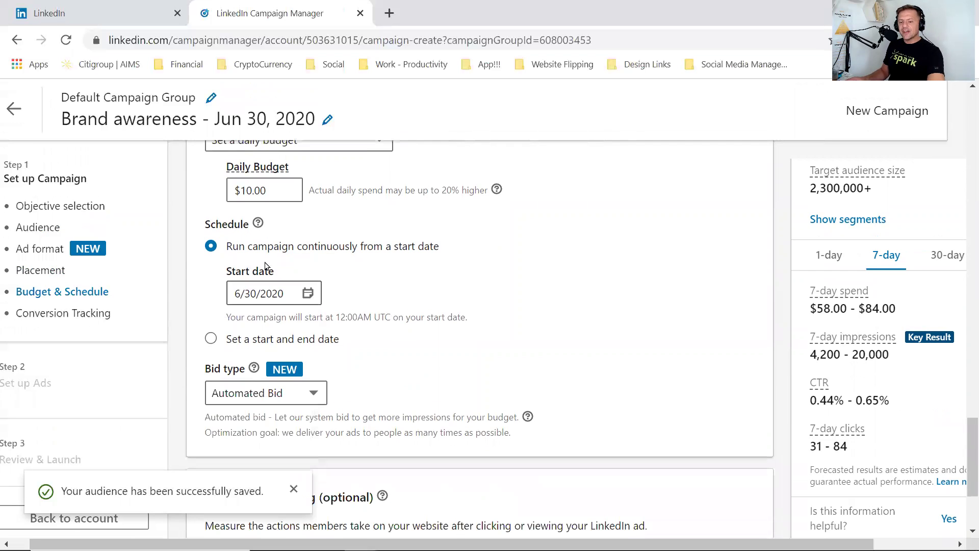
scroll(242, 284, "down", 1)
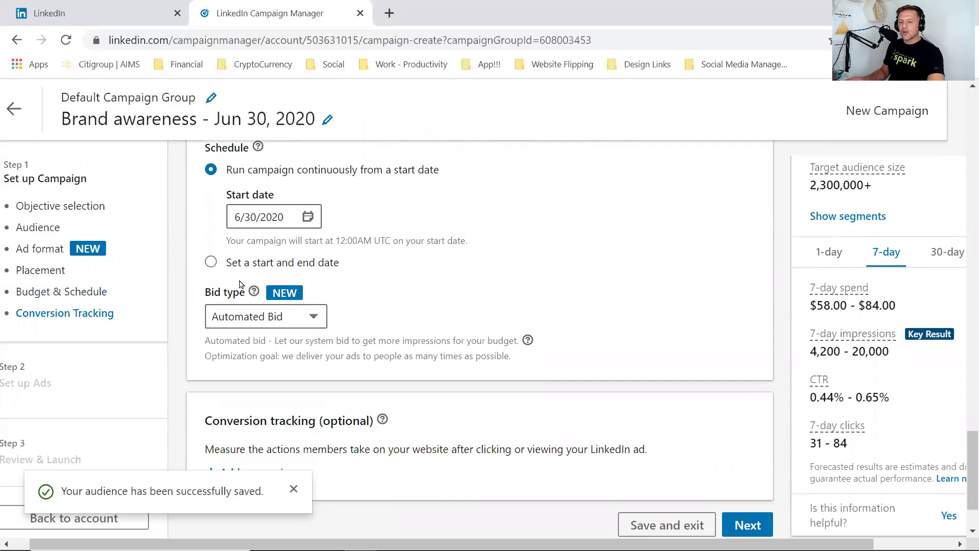
left_click(211, 262)
scroll(395, 316, "up", 1)
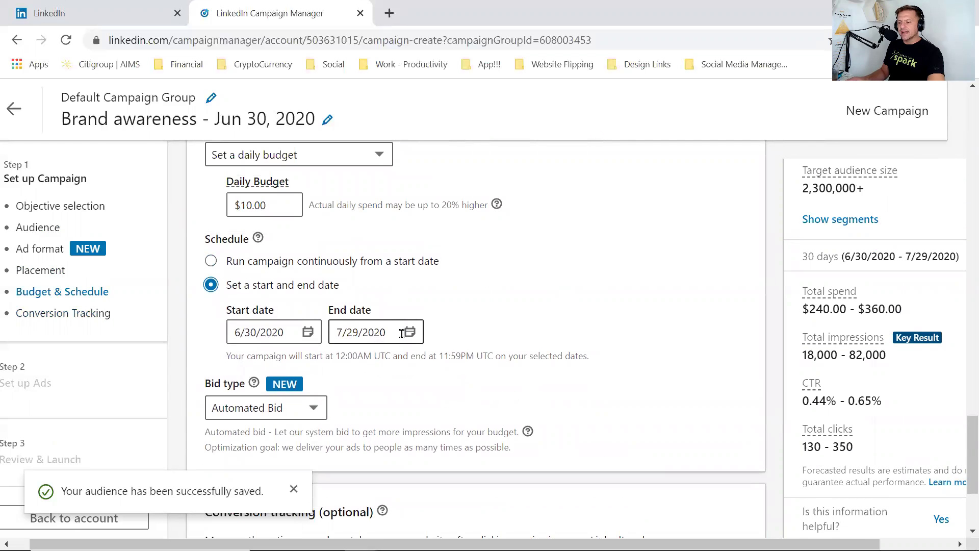
left_click(358, 337)
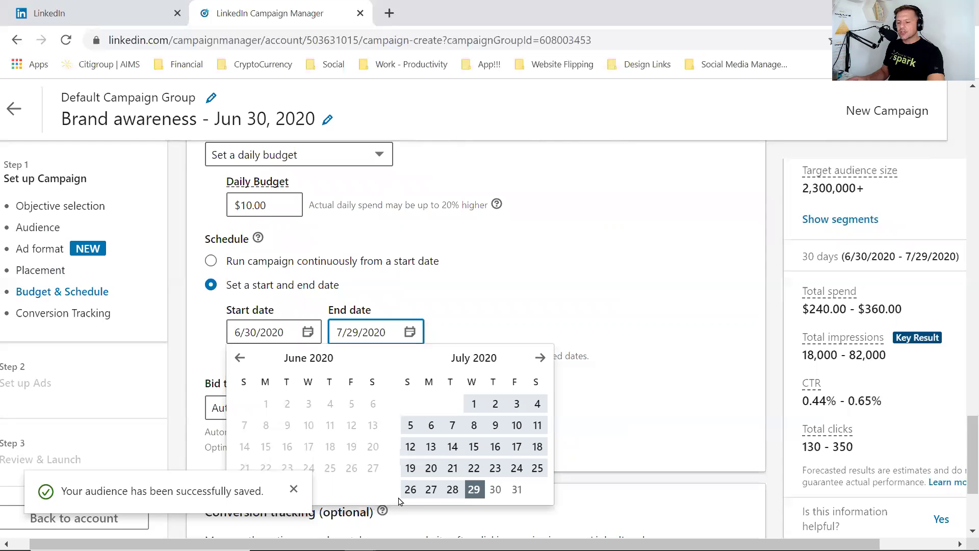
left_click(452, 425)
left_click(570, 302)
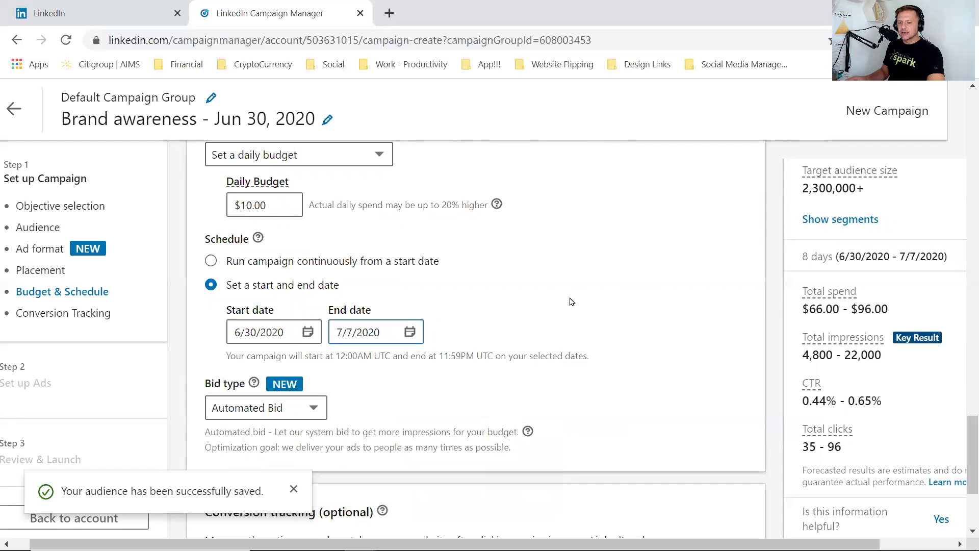
Check the forecasted total spend and total clicks, and view the end date calendar without changing the date.
left_click_drag(908, 309, 789, 313)
left_click(720, 319)
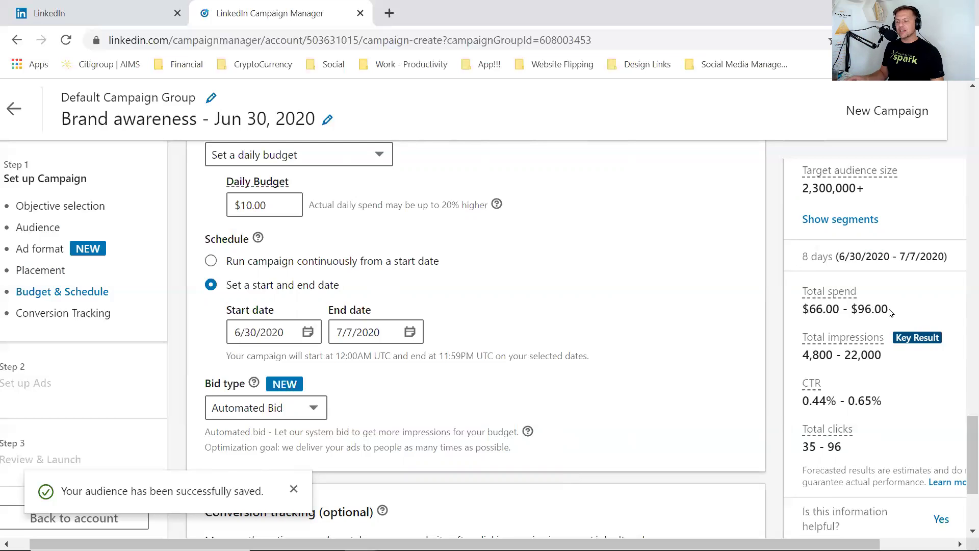
left_click_drag(855, 452, 803, 449)
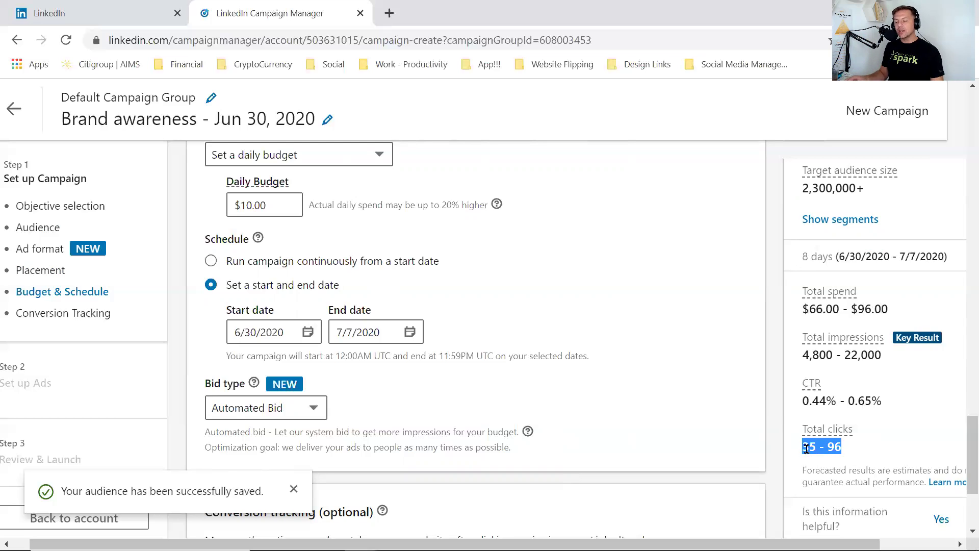
left_click(848, 453)
scroll(639, 405, "down", 1)
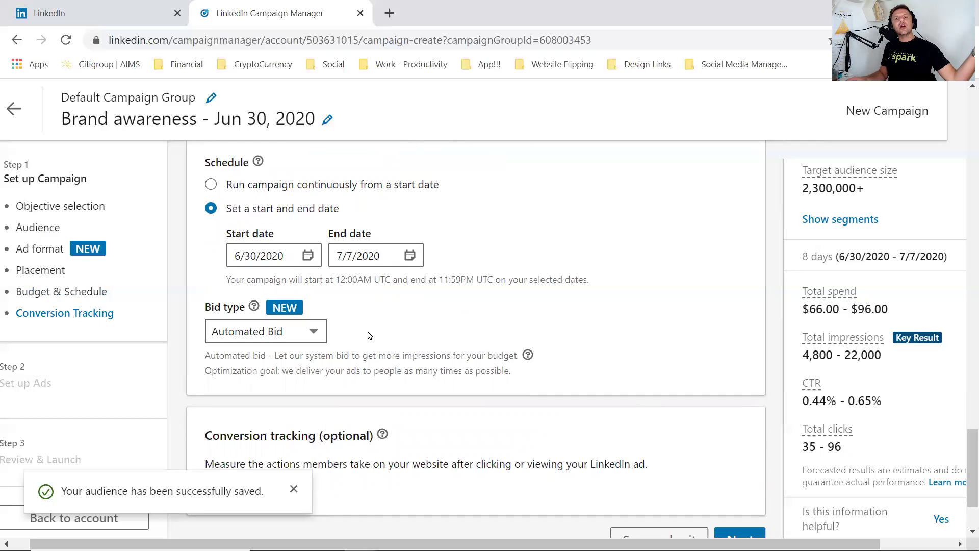
left_click(357, 257)
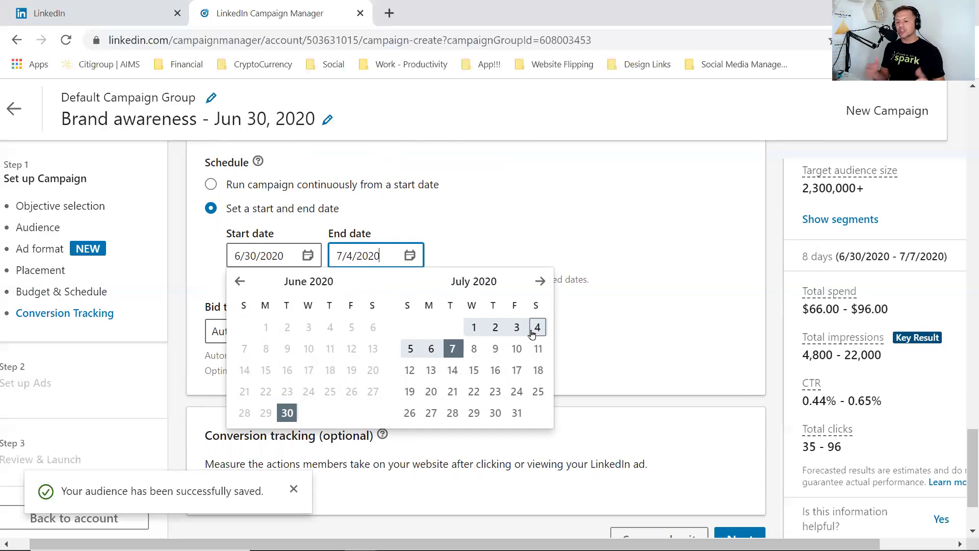
left_click(647, 327)
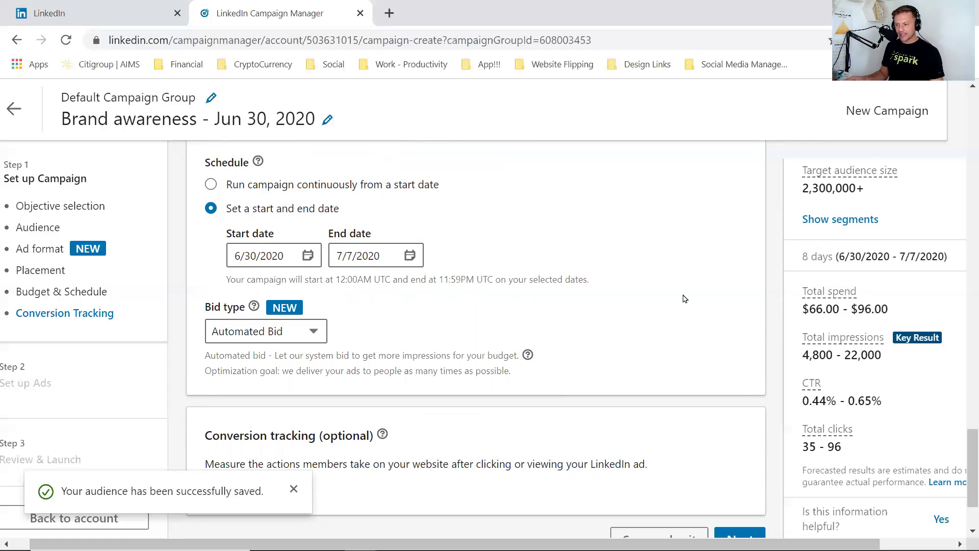
View the form for creating a new conversion under conversion tracking and close it without creating one.
scroll(685, 298, "down", 2)
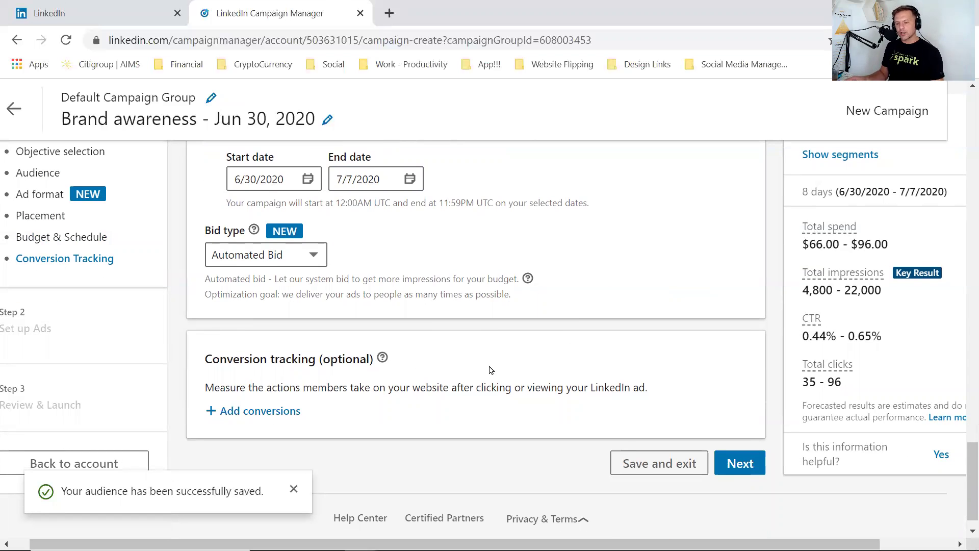
scroll(489, 370, "down", 1)
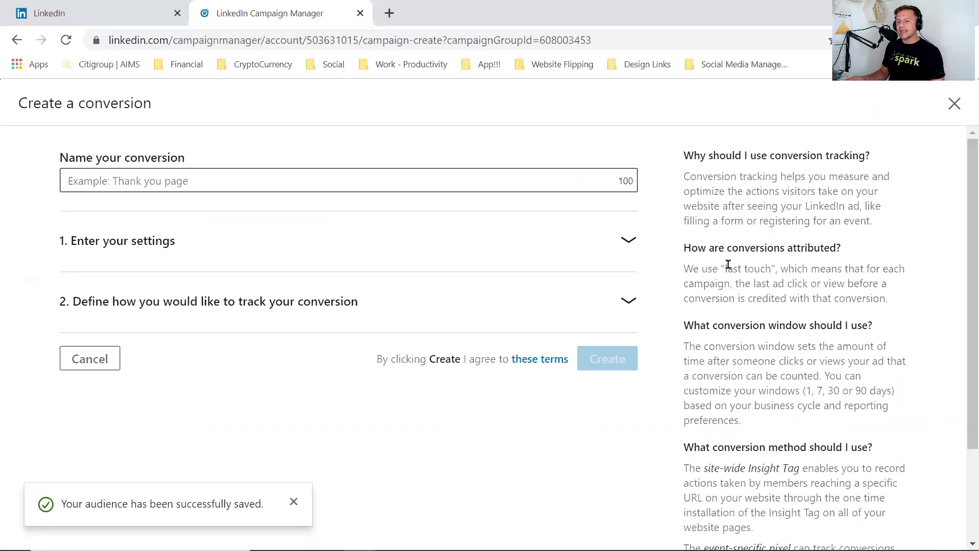
left_click(953, 103)
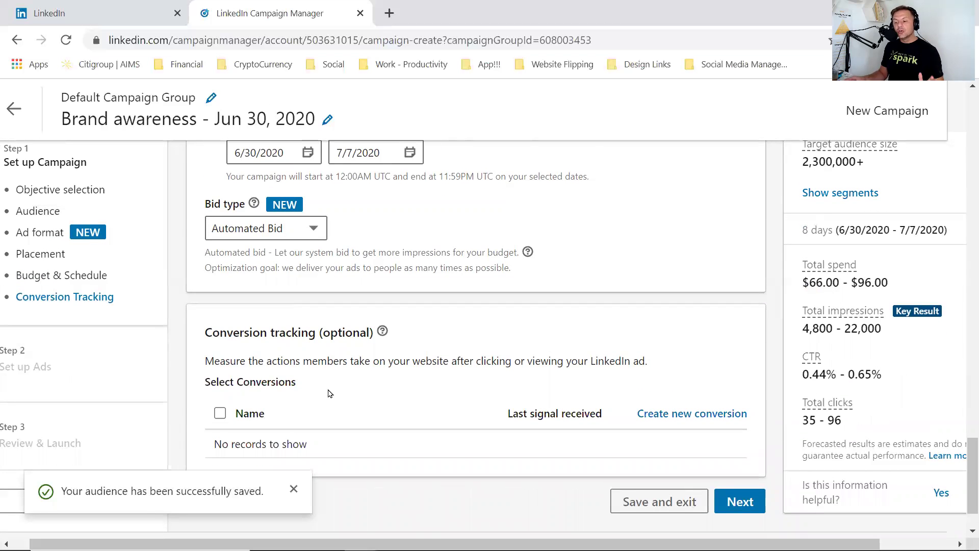
scroll(329, 393, "down", 2)
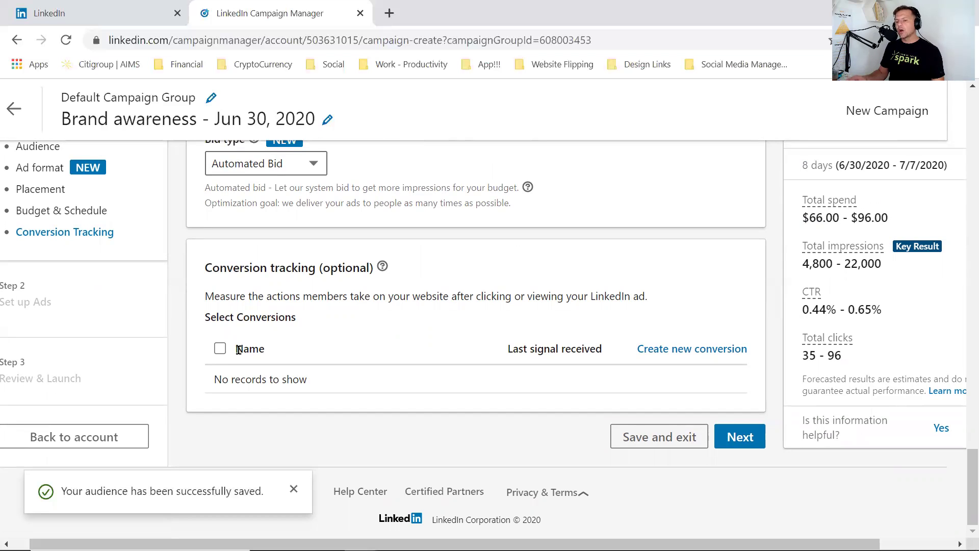
Review the campaign setup from the target audience through ad format, placement, budget and schedule to conversion tracking.
scroll(239, 349, "up", 15)
scroll(547, 346, "up", 15)
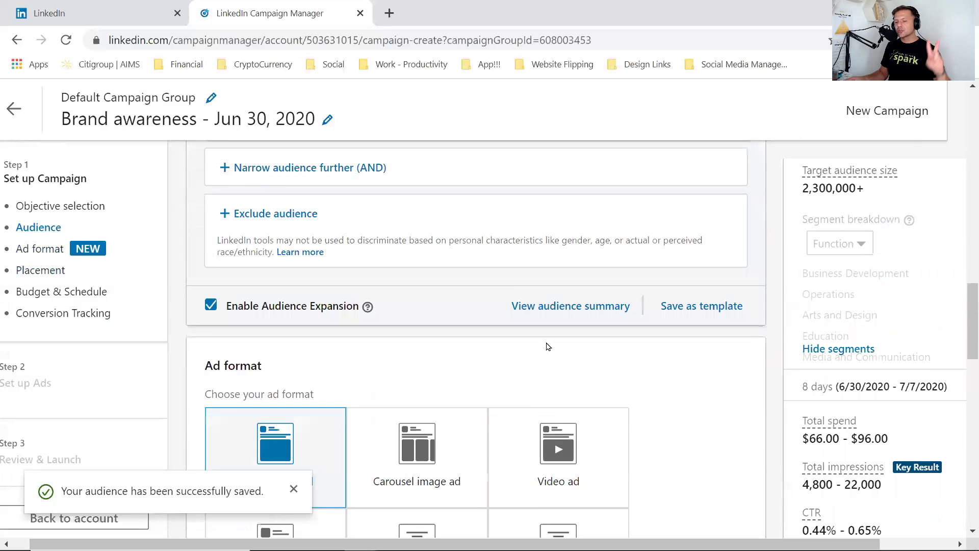
scroll(553, 355, "up", 5)
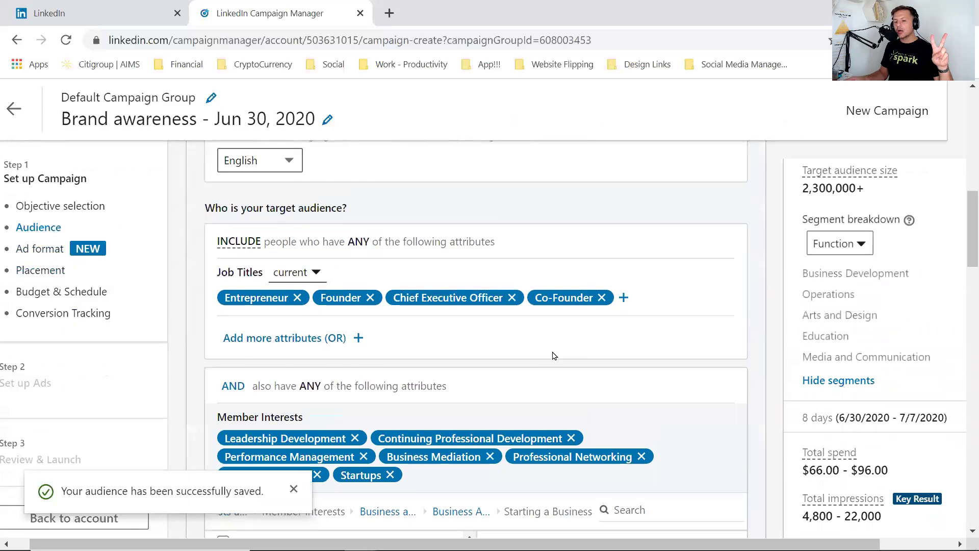
scroll(477, 388, "down", 7)
scroll(477, 389, "down", 10)
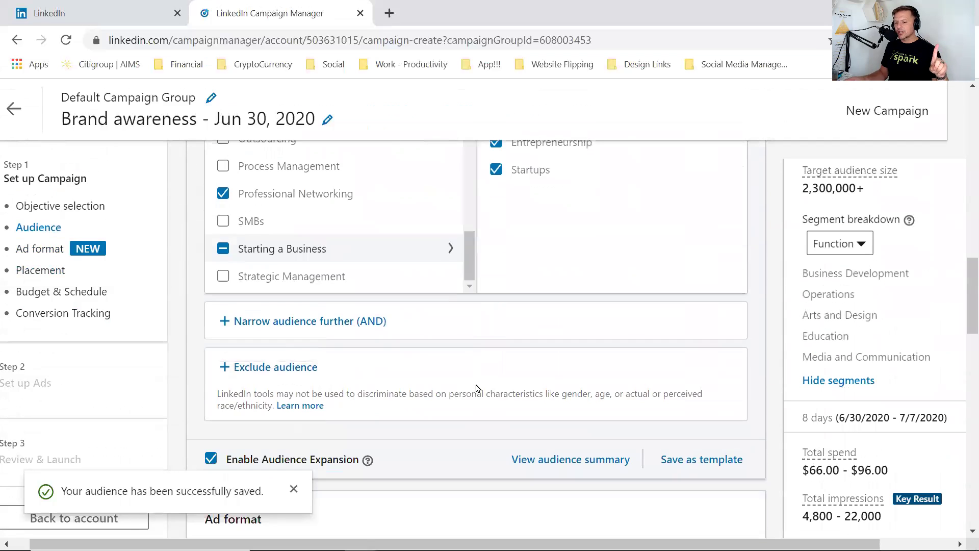
scroll(560, 334, "down", 3)
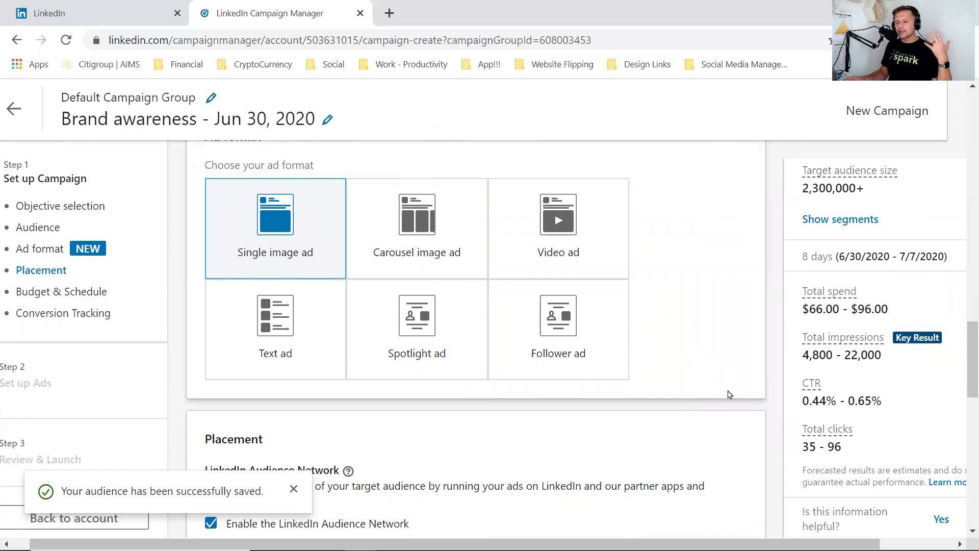
scroll(683, 393, "down", 4)
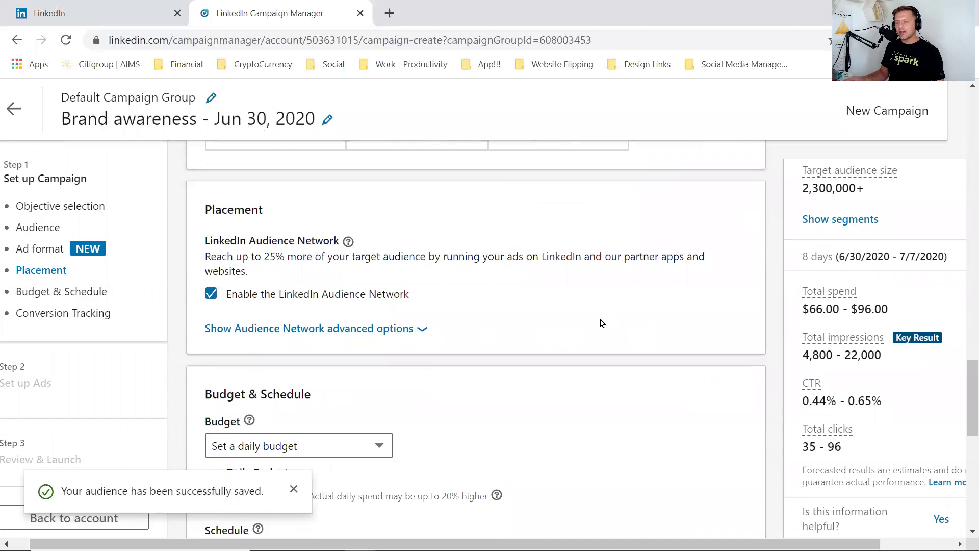
scroll(604, 323, "down", 4)
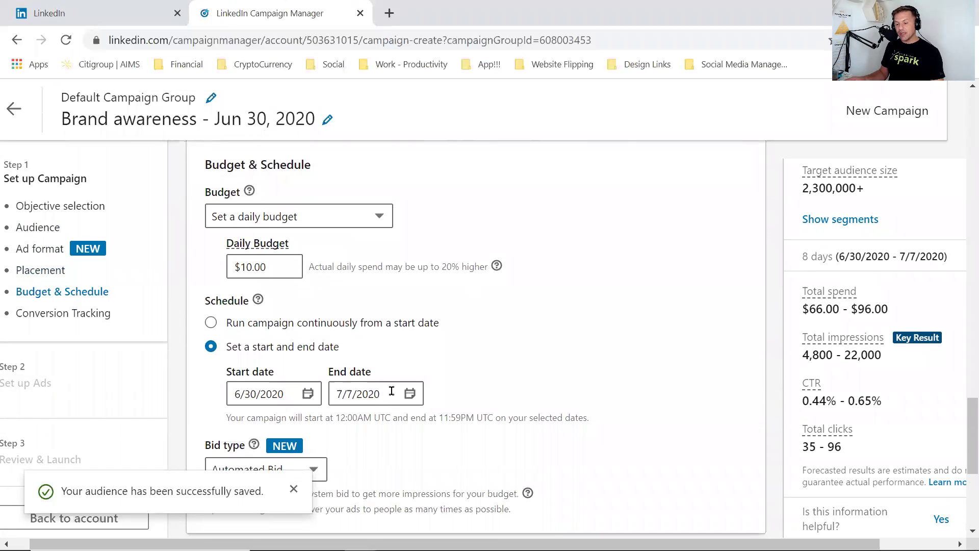
left_click(362, 389)
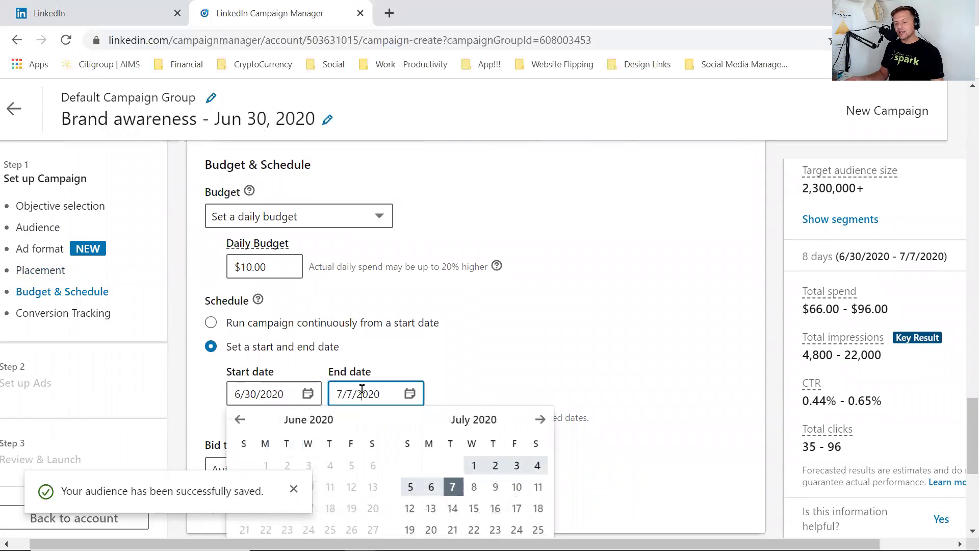
left_click(654, 372)
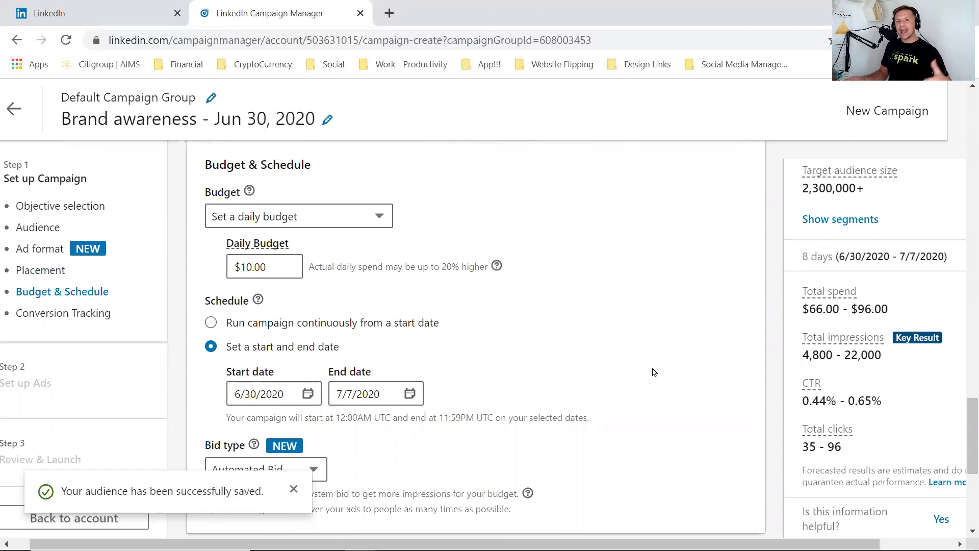
scroll(654, 372, "down", 5)
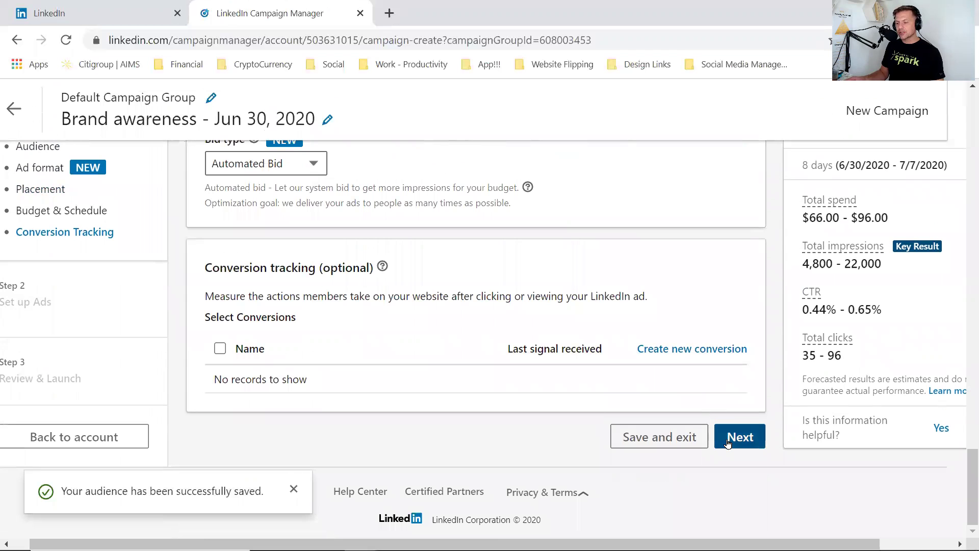
Save the campaign setup, confirming the objective and ad format, and continue to setting up the ads.
left_click(727, 441)
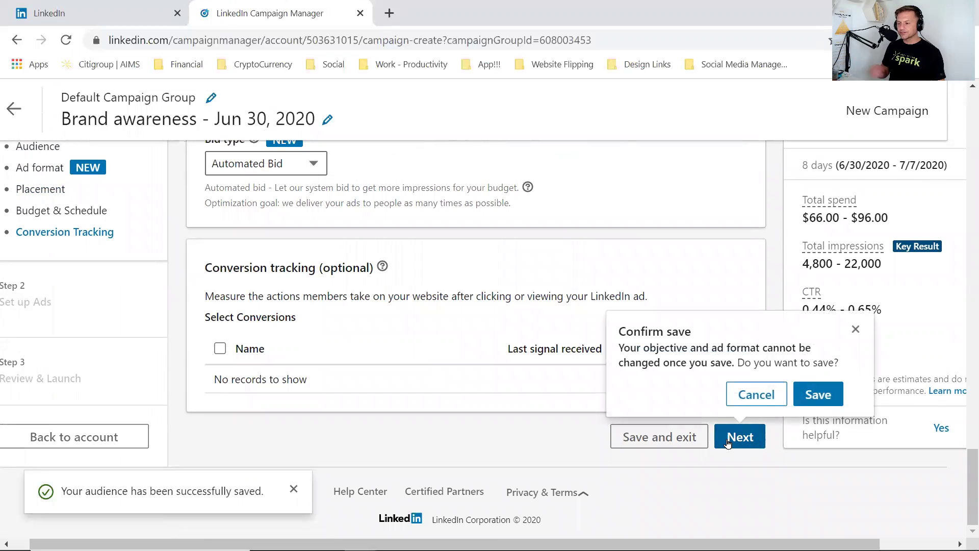
left_click(815, 394)
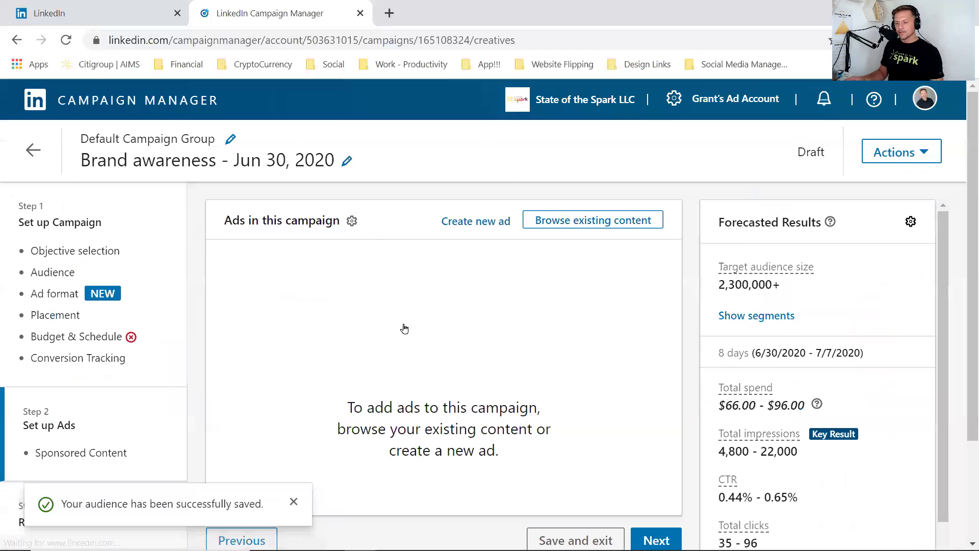
scroll(449, 235, "down", 2)
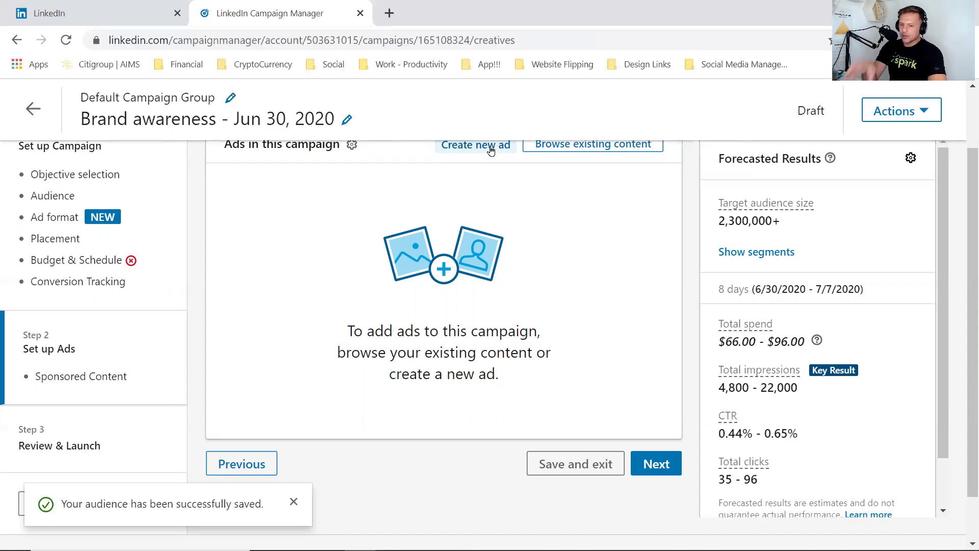
Browse the existing content available for this campaign's ads and close the view without adding any.
scroll(496, 194, "up", 2)
scroll(525, 196, "down", 2)
left_click(573, 145)
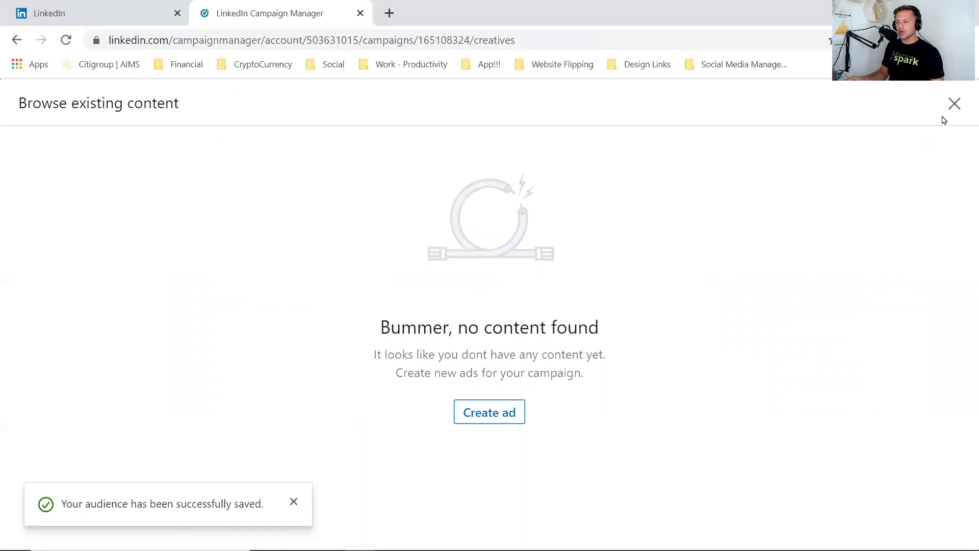
left_click(952, 104)
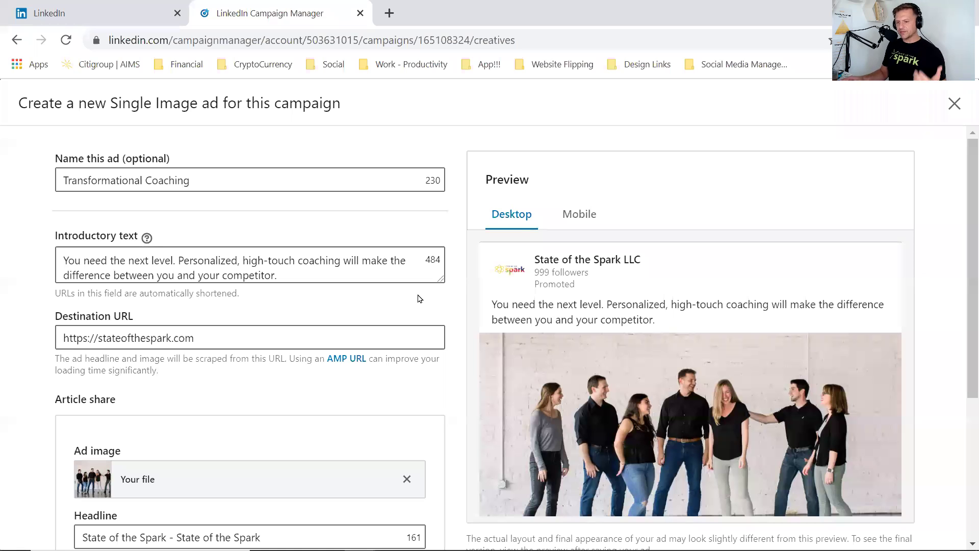
Review the introductory text and destination URL of the new Single Image ad alongside its preview.
left_click(263, 270)
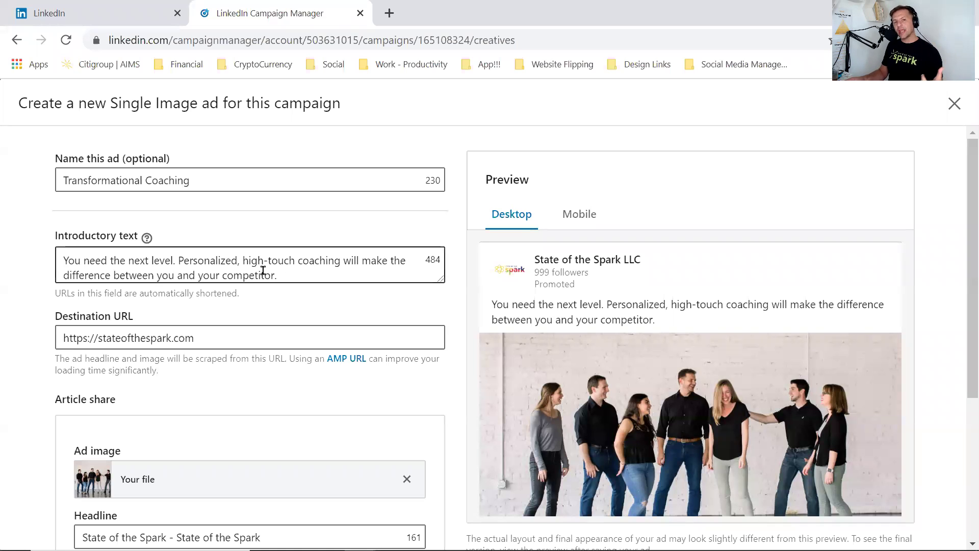
left_click(196, 335)
left_click_drag(204, 334, 55, 347)
left_click(116, 338)
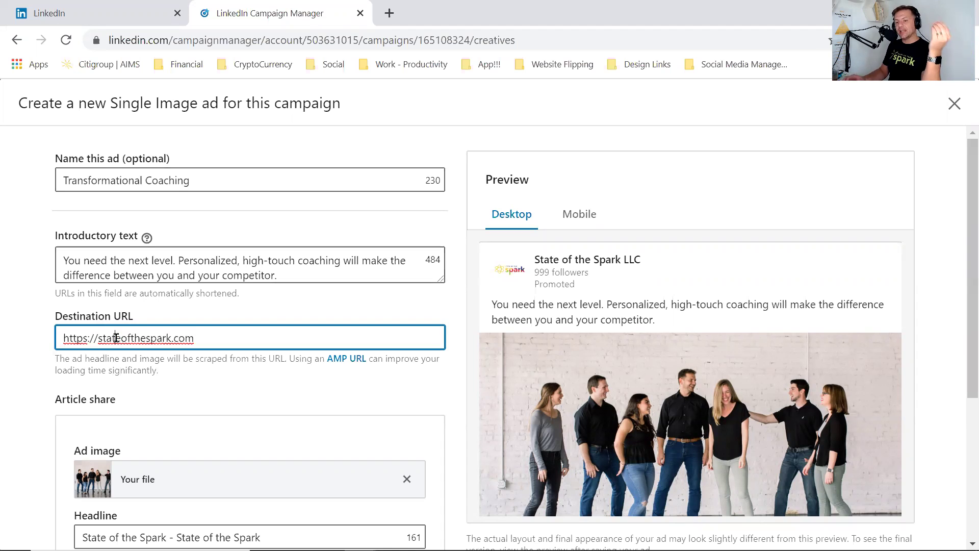
left_click(152, 337)
scroll(544, 317, "down", 3)
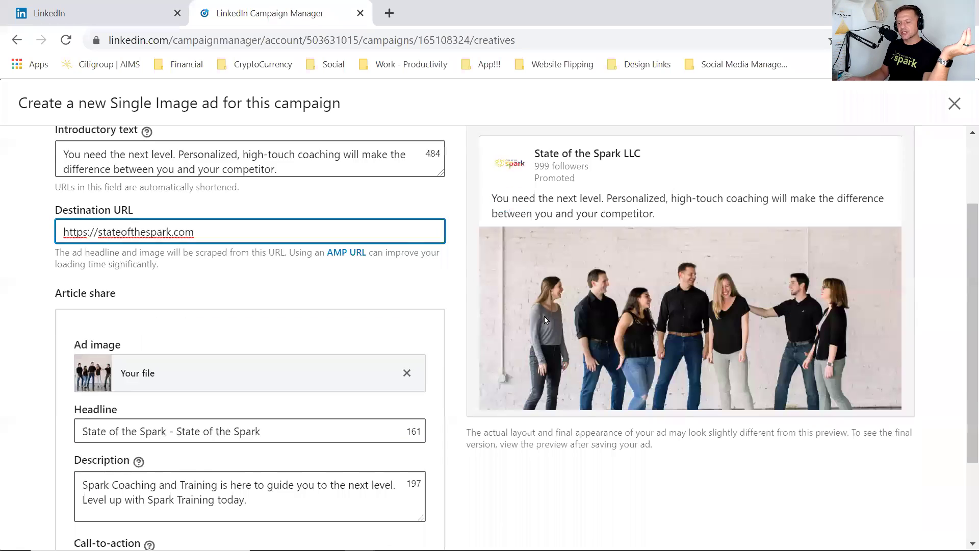
Replace the ad's headline with "Spark Training with State of the Spark".
left_click(295, 437)
scroll(251, 387, "down", 2)
left_click(306, 310)
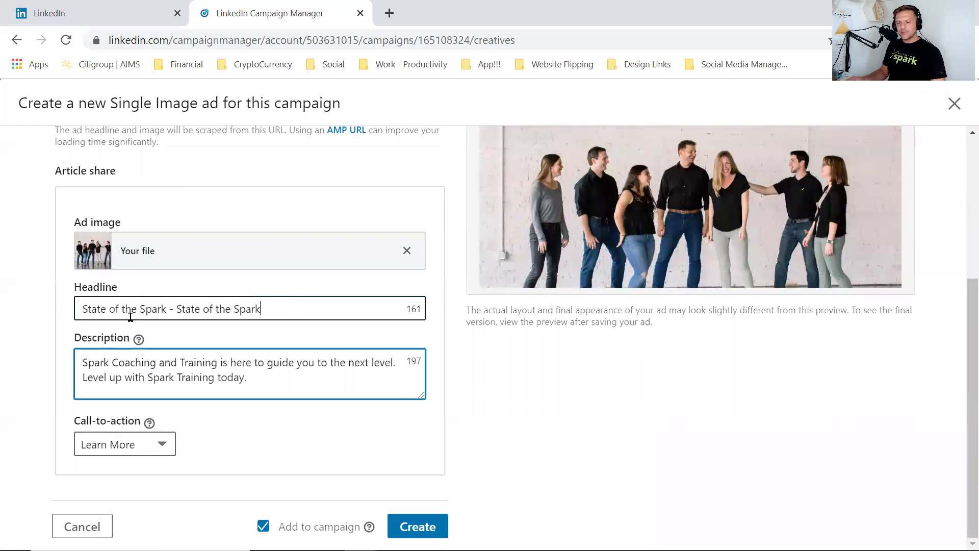
key("ctrl+a")
type("Spark Training with STate of")
key("BackSpace")
key("BackSpace")
key("BackSpace")
key("BackSpace")
key("BackSpace")
key("BackSpace")
key("BackSpace")
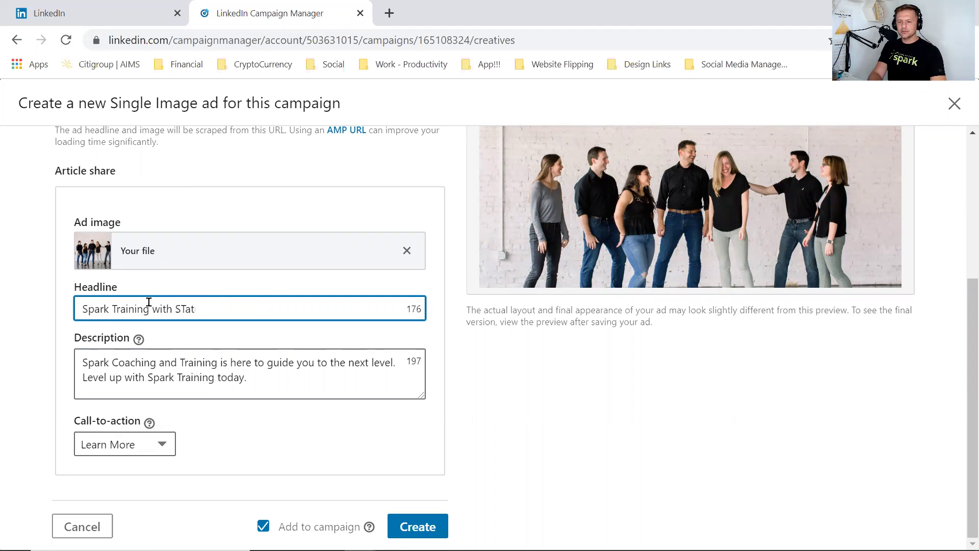
type("tate of the Spark")
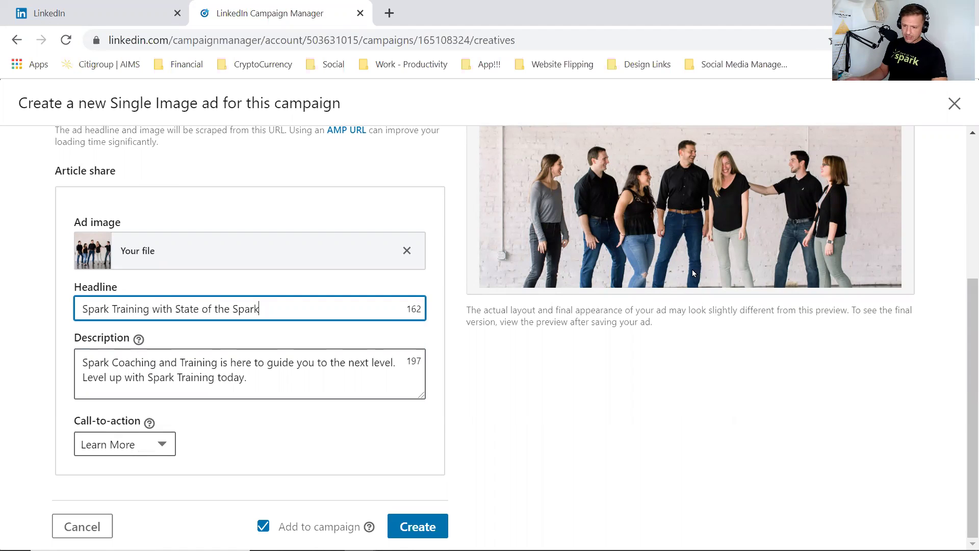
Check the ad's fields against the preview and create the Single Image ad, adding it to the campaign.
scroll(692, 269, "up", 3)
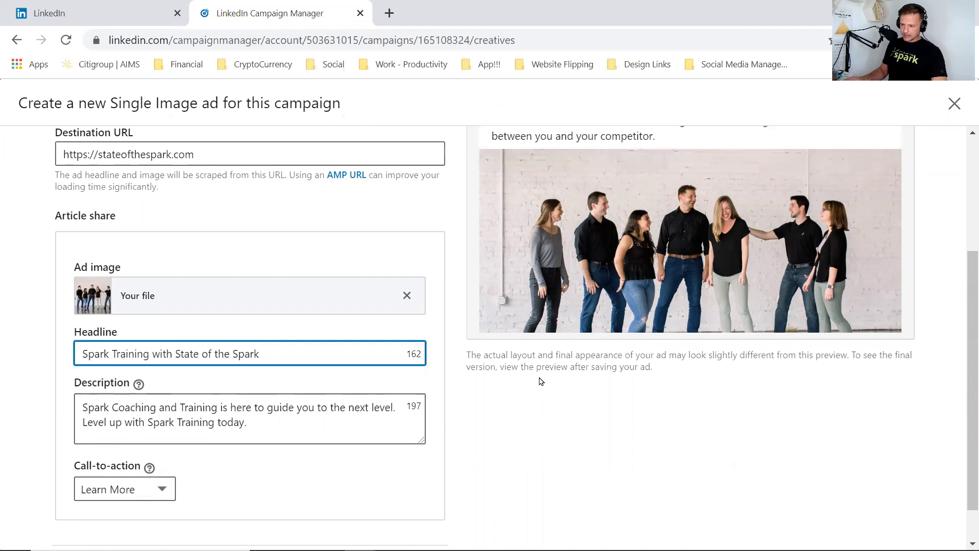
scroll(535, 384, "down", 2)
scroll(451, 403, "down", 2)
left_click(417, 526)
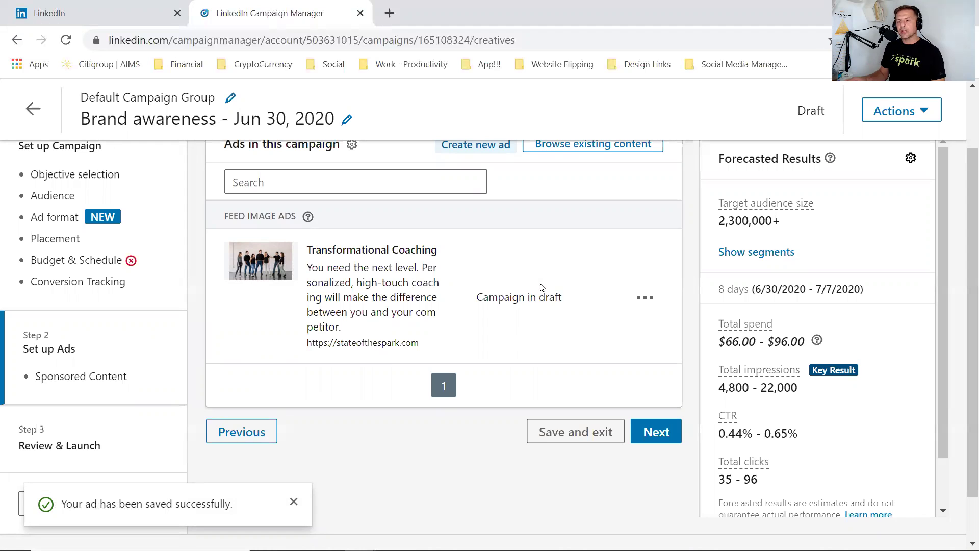
Return to the campaign's Budget & Schedule section and set the daily budget to $20.00.
scroll(645, 306, "up", 1)
scroll(433, 290, "down", 1)
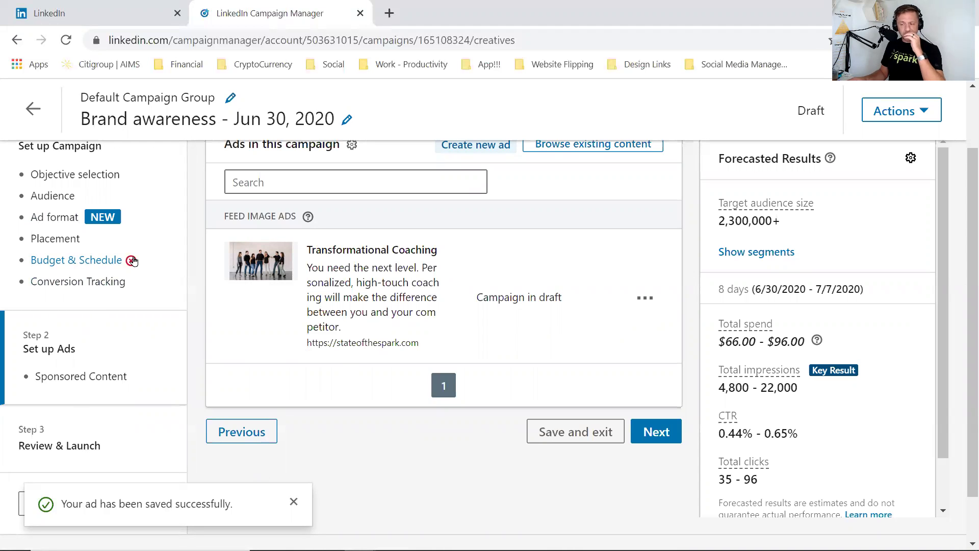
left_click(75, 261)
scroll(525, 399, "down", 5)
scroll(510, 388, "up", 6)
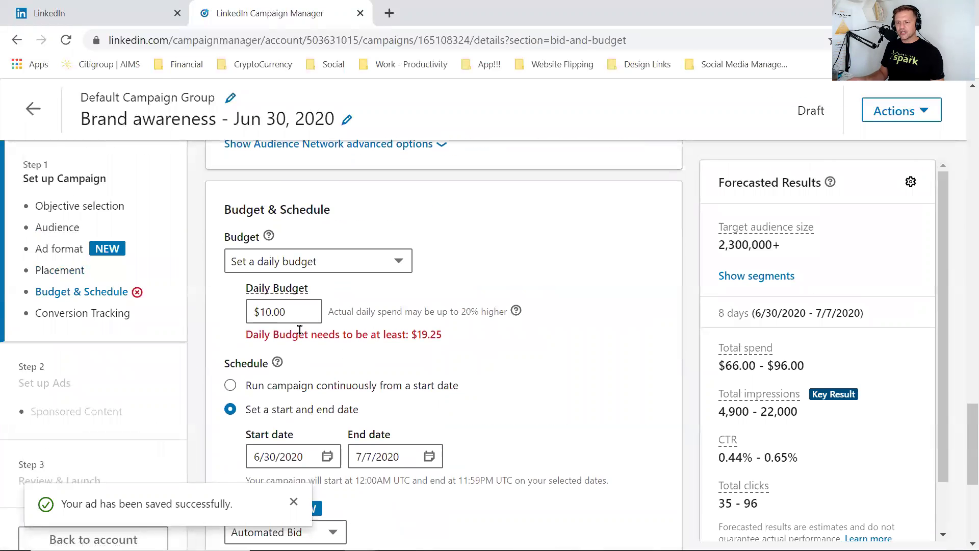
left_click(315, 320)
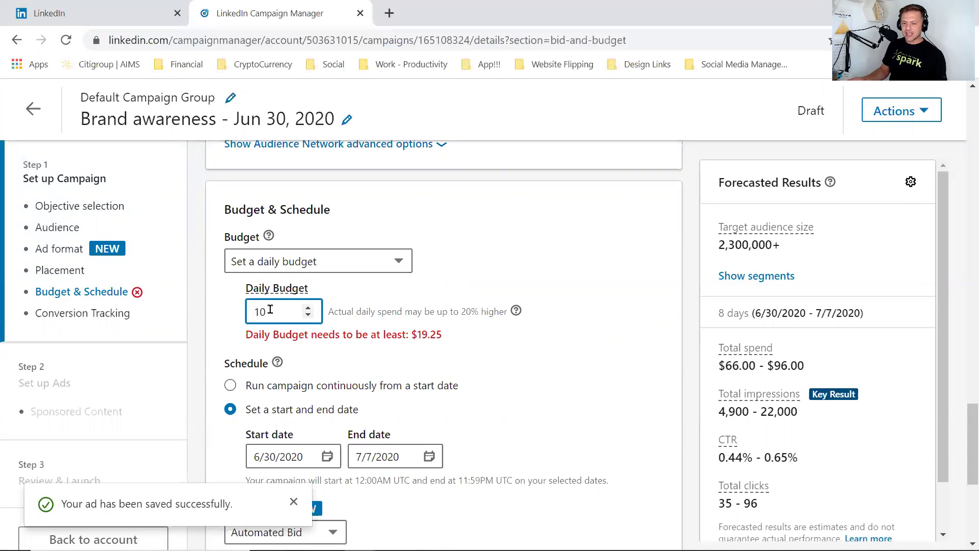
key("BackSpace")
key("BackSpace")
type("20")
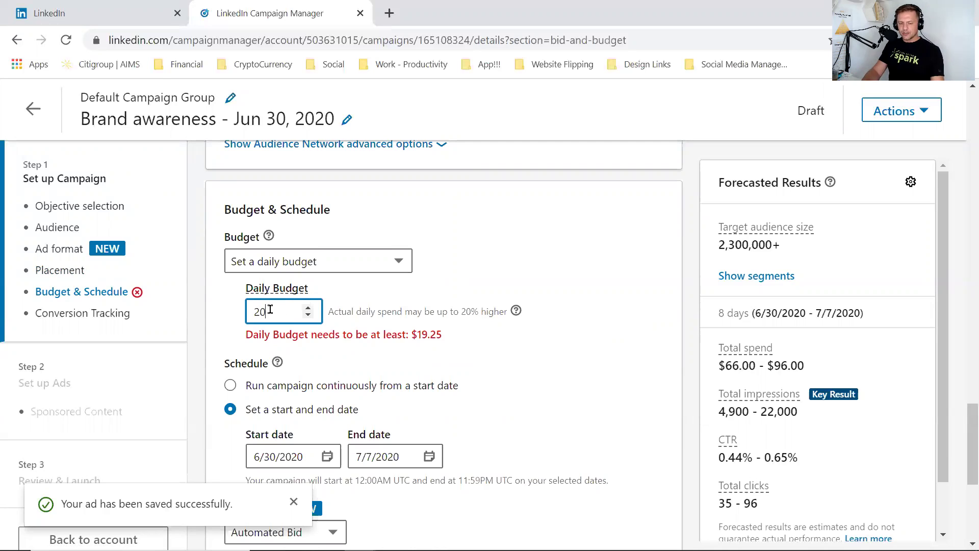
key("Tab")
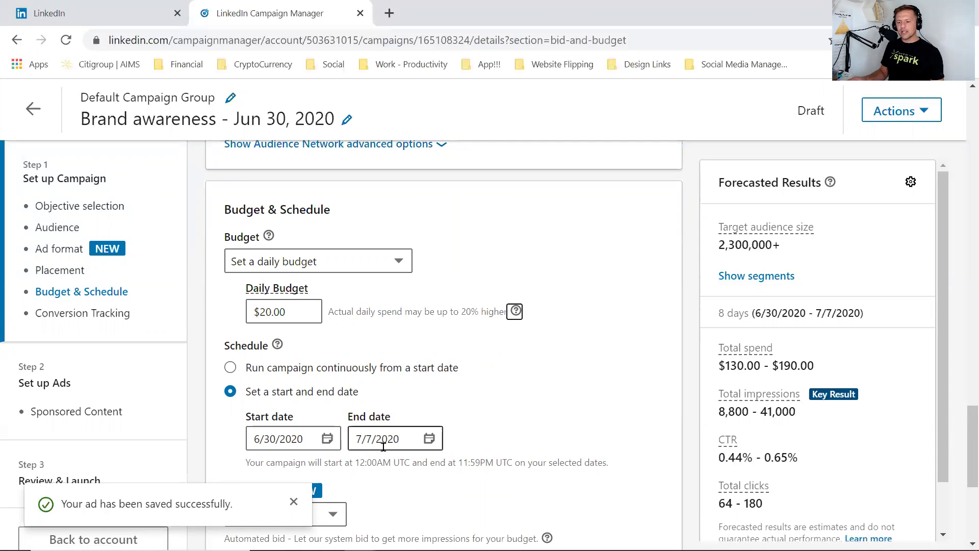
Shorten the campaign schedule by setting the end date to 7/3/2020.
left_click(412, 440)
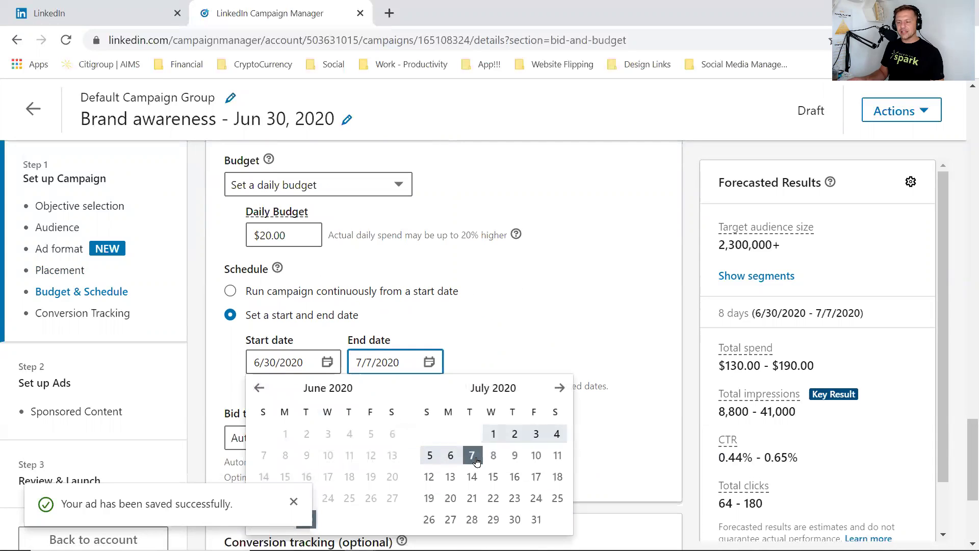
left_click(556, 434)
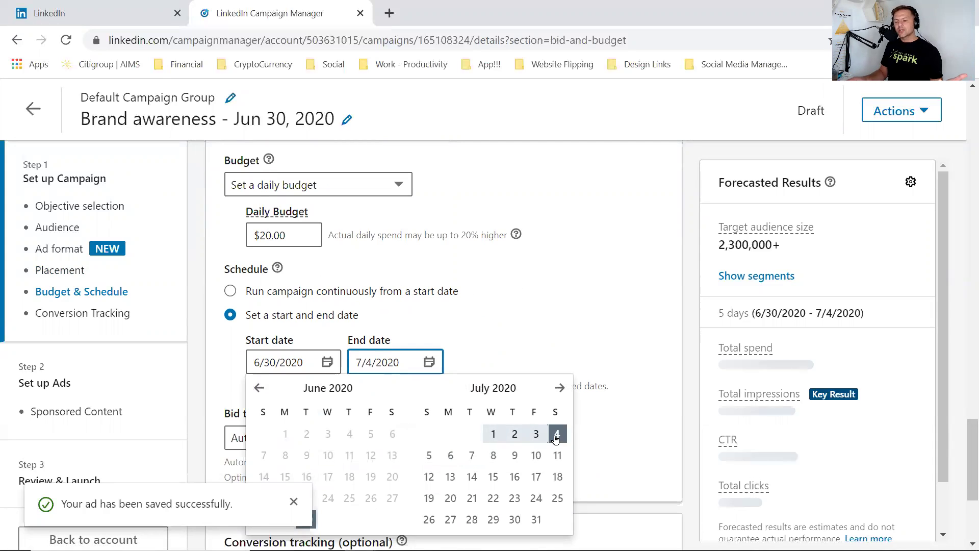
left_click(414, 362)
left_click(536, 434)
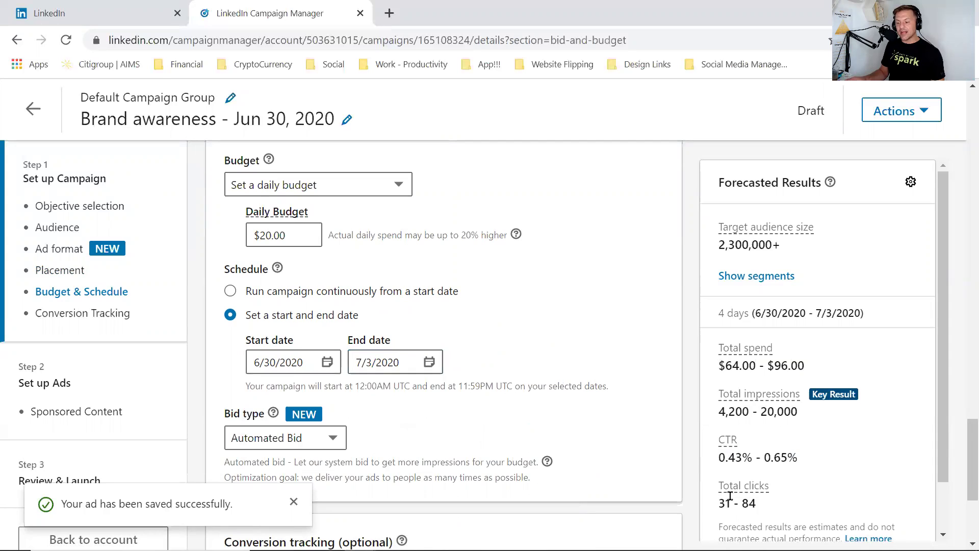
Check the forecasted total clicks against the daily budget without changing the budget.
left_click_drag(762, 506, 709, 510)
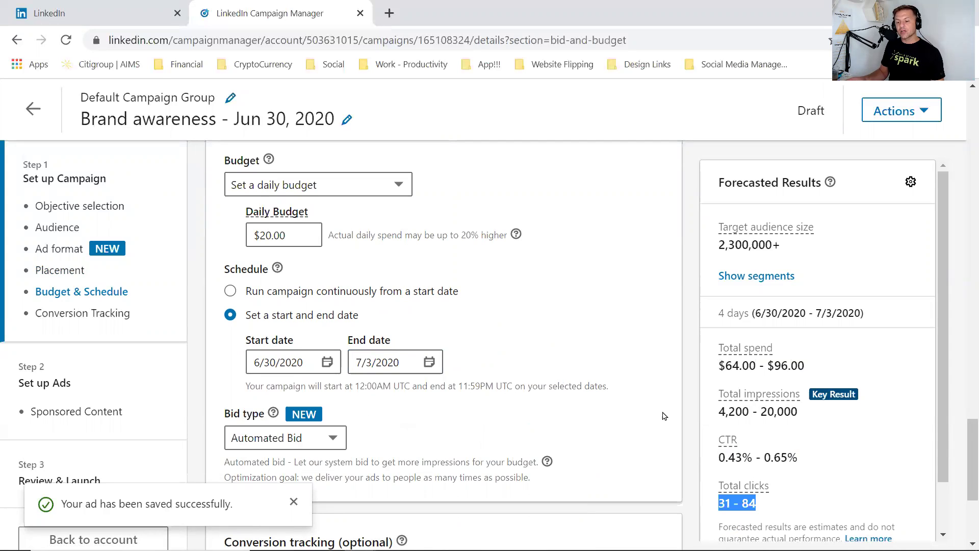
left_click(624, 348)
left_click(281, 234)
left_click_drag(281, 234, 210, 240)
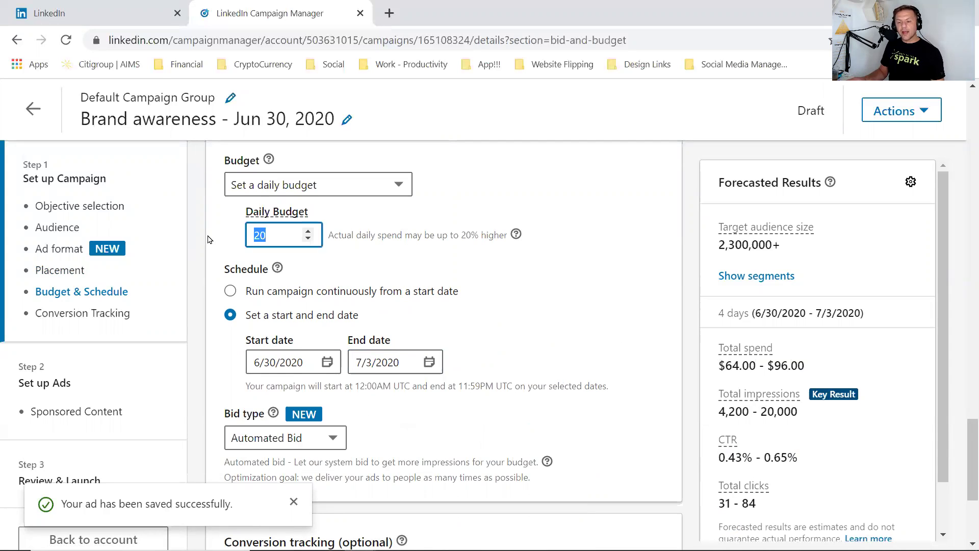
left_click(584, 297)
Continue through conversion tracking and the campaign's ad list to the Review & Launch stage.
scroll(584, 296, "down", 3)
scroll(585, 296, "down", 1)
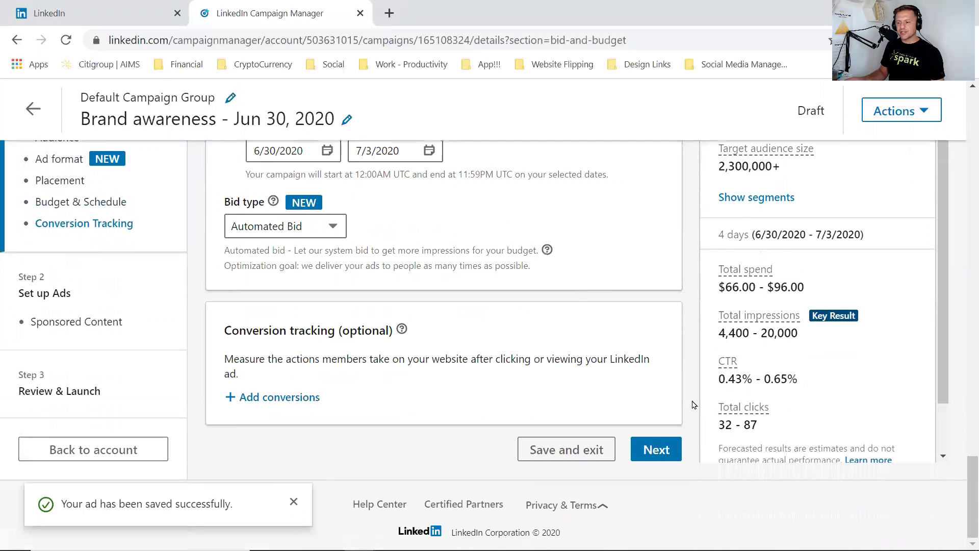
left_click(656, 447)
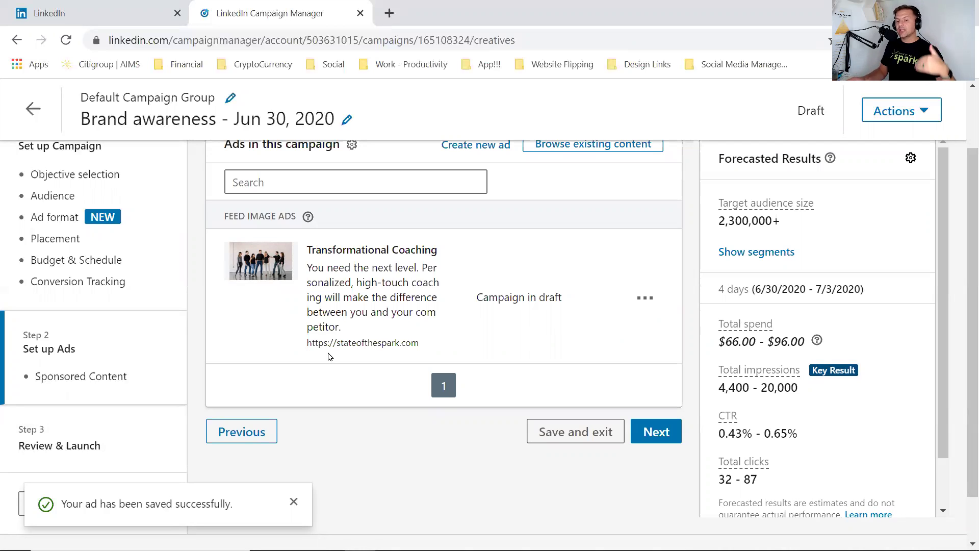
left_click(658, 431)
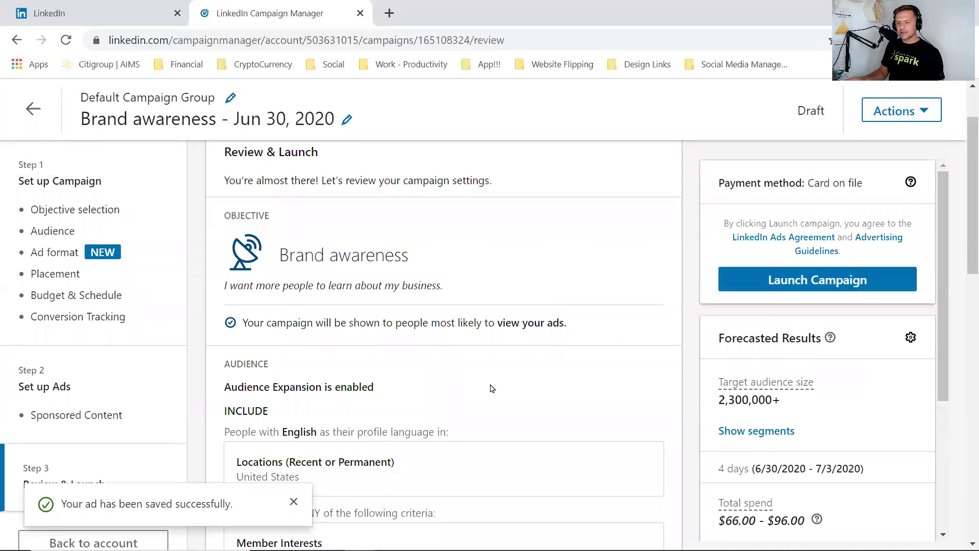
Review the campaign summary from the audience criteria to the included ad, dismissing the saved-ad notification.
scroll(408, 337, "down", 5)
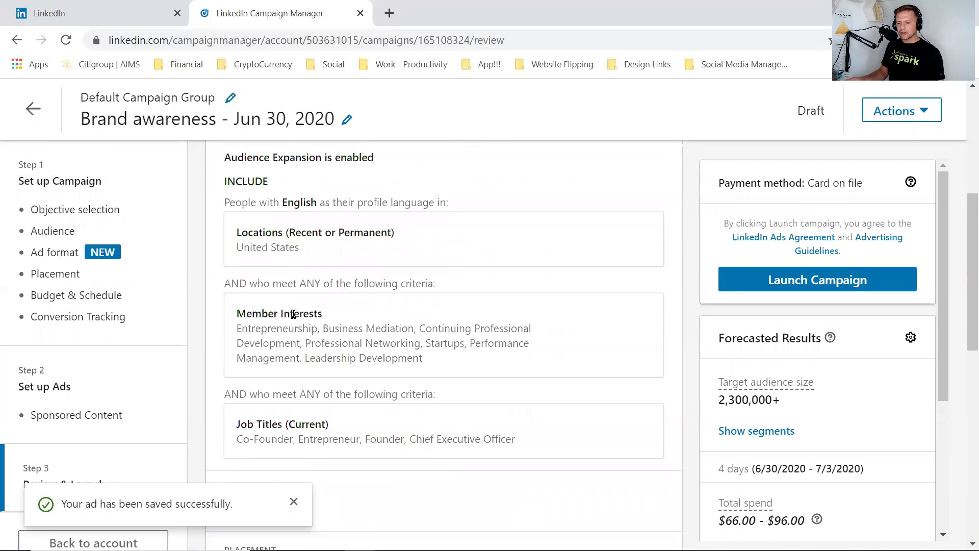
scroll(316, 323, "down", 2)
scroll(336, 332, "down", 1)
left_click(294, 501)
scroll(501, 385, "down", 1)
scroll(502, 385, "down", 6)
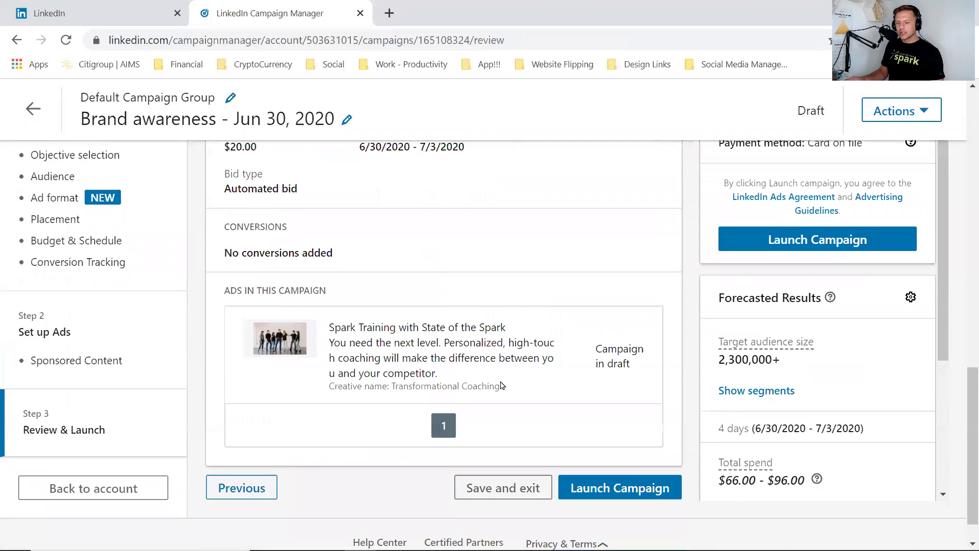